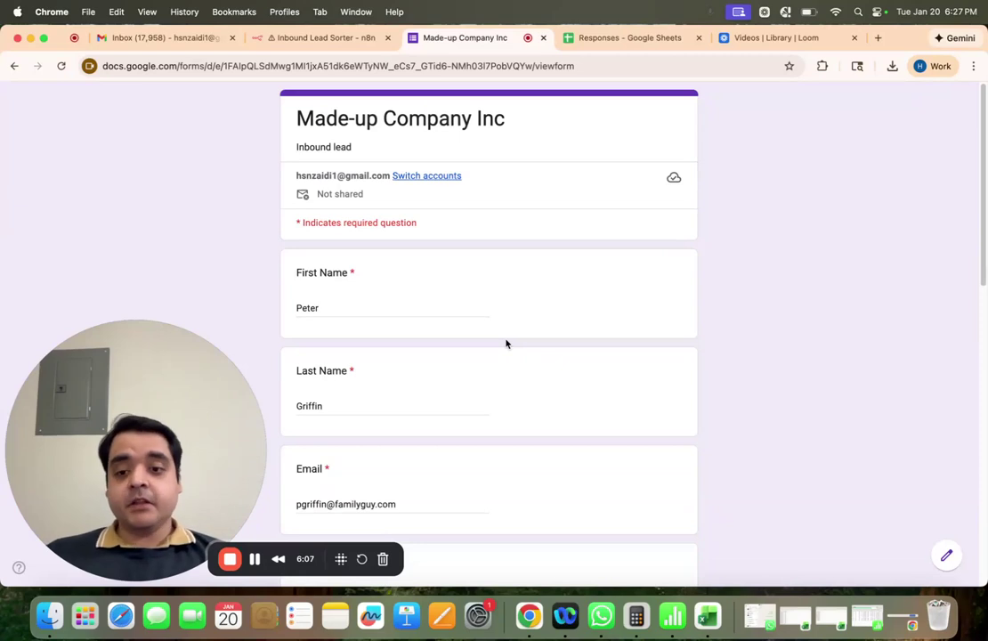
Review the pre-filled inbound lead form, submit it, and view the recorded entry in the Responses Google Sheet
{"action": "scroll", "coordinate": [426, 388], "scroll_direction": "down", "scroll_amount": 1}
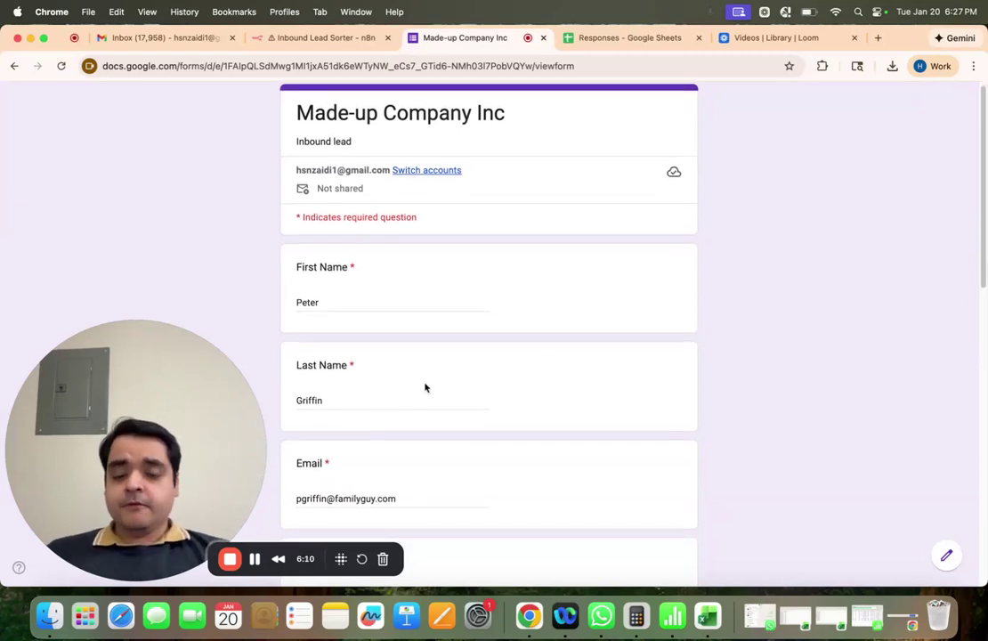
{"action": "scroll", "coordinate": [400, 373], "scroll_direction": "down", "scroll_amount": 5}
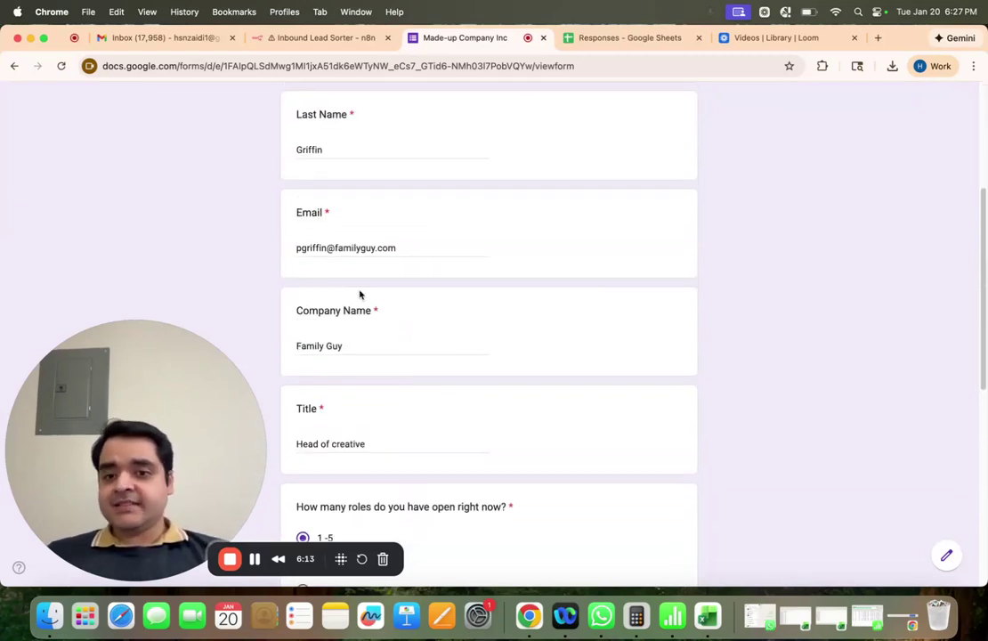
{"action": "scroll", "coordinate": [365, 356], "scroll_direction": "down", "scroll_amount": 1}
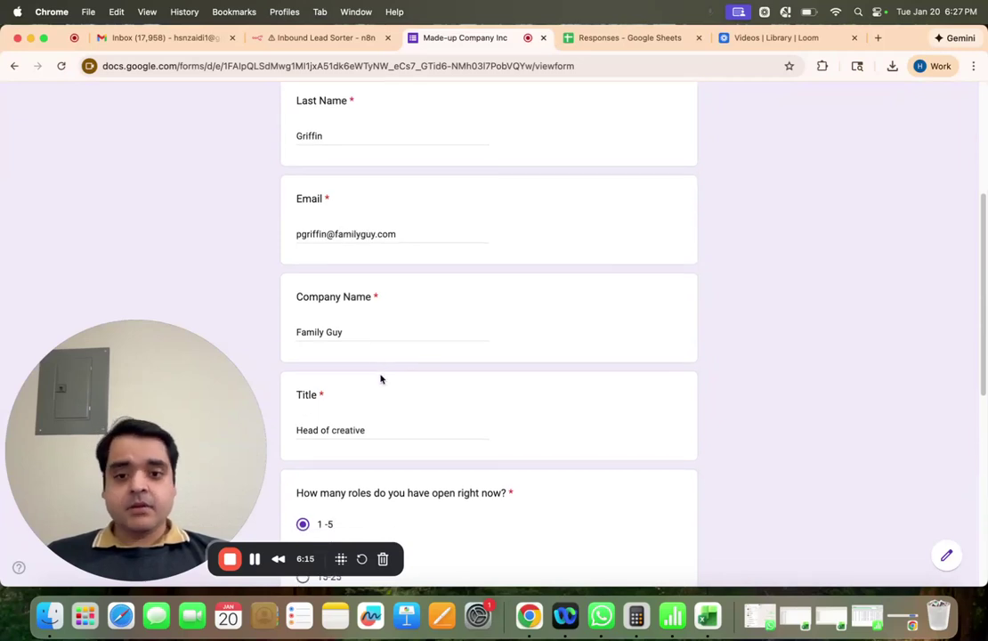
{"action": "scroll", "coordinate": [338, 414], "scroll_direction": "down", "scroll_amount": 3}
{"action": "scroll", "coordinate": [356, 415], "scroll_direction": "down", "scroll_amount": 1}
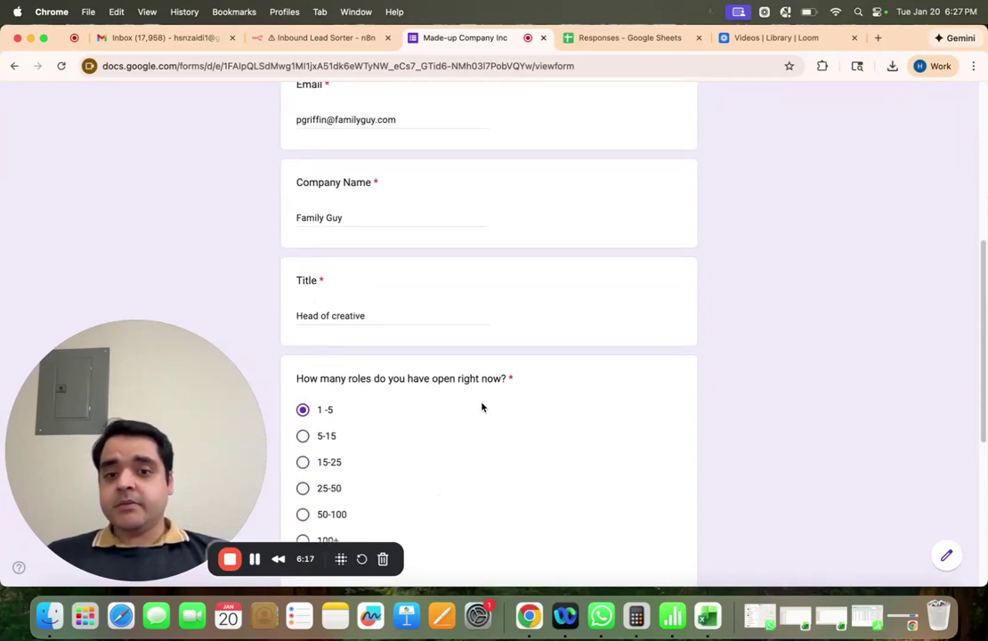
{"action": "scroll", "coordinate": [480, 407], "scroll_direction": "down", "scroll_amount": 6}
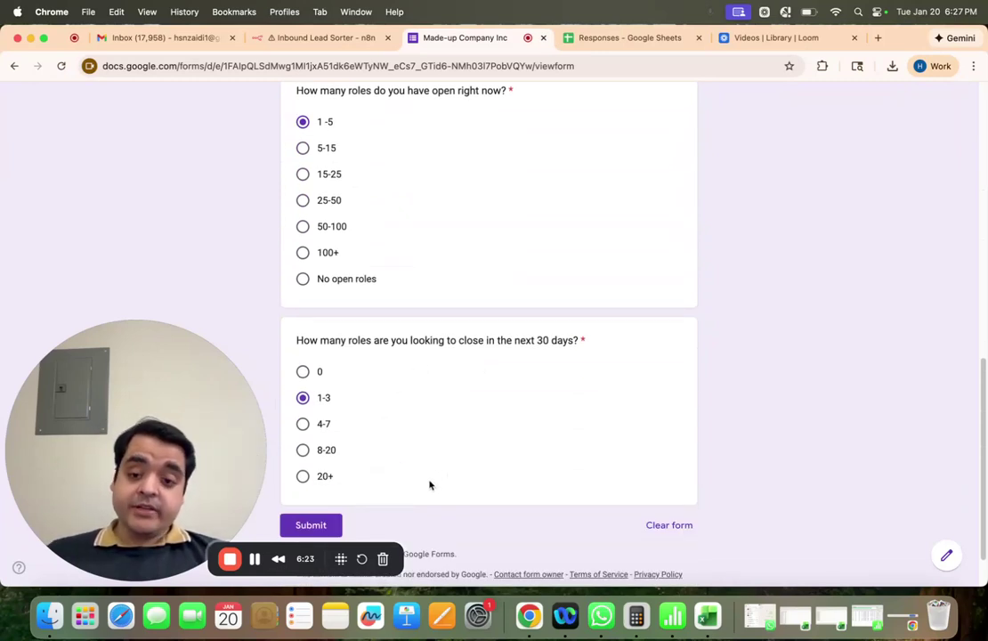
{"action": "left_click", "coordinate": [331, 525]}
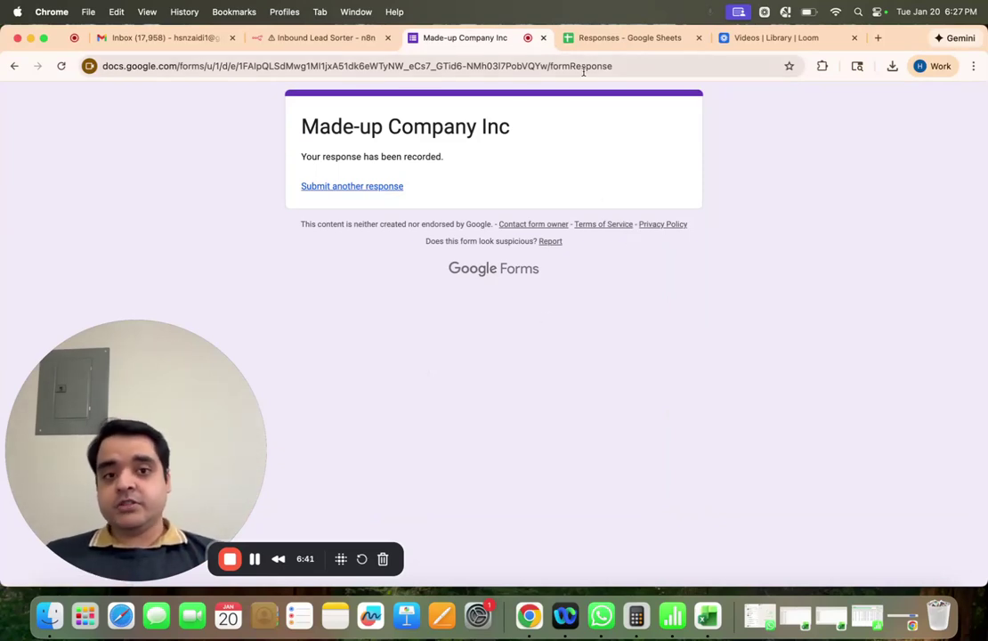
{"action": "left_click", "coordinate": [617, 38]}
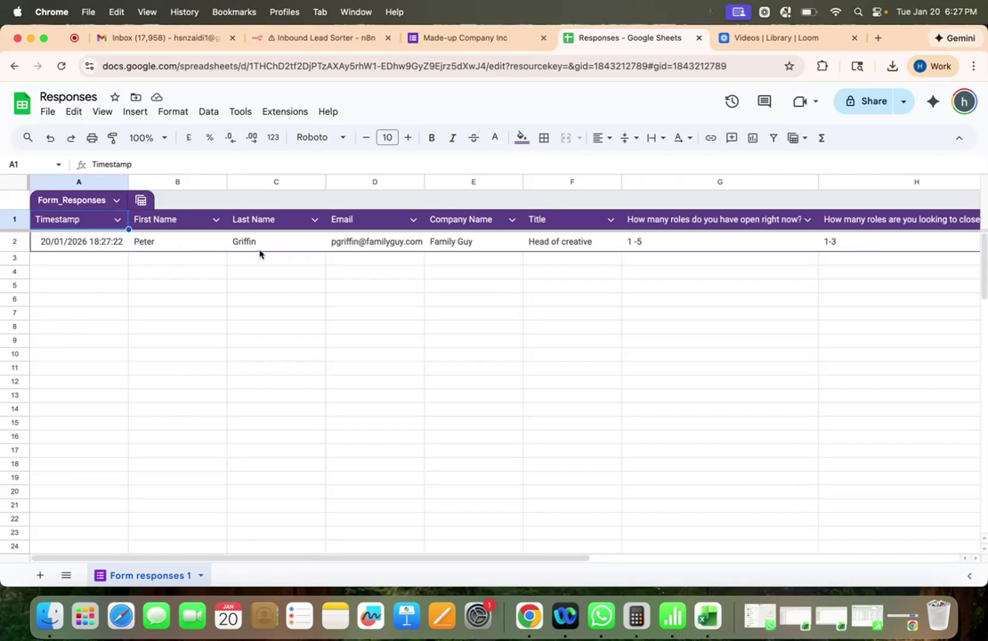
{"action": "mouse_move", "coordinate": [324, 561]}
{"action": "left_mouse_down"}
{"action": "mouse_move", "coordinate": [402, 567]}
{"action": "mouse_move", "coordinate": [307, 559]}
{"action": "left_mouse_up"}
Switch to the n8n Inbound Lead Sorter workflow and add a Google Sheets "On row added" trigger as its first step
{"action": "left_click", "coordinate": [283, 37]}
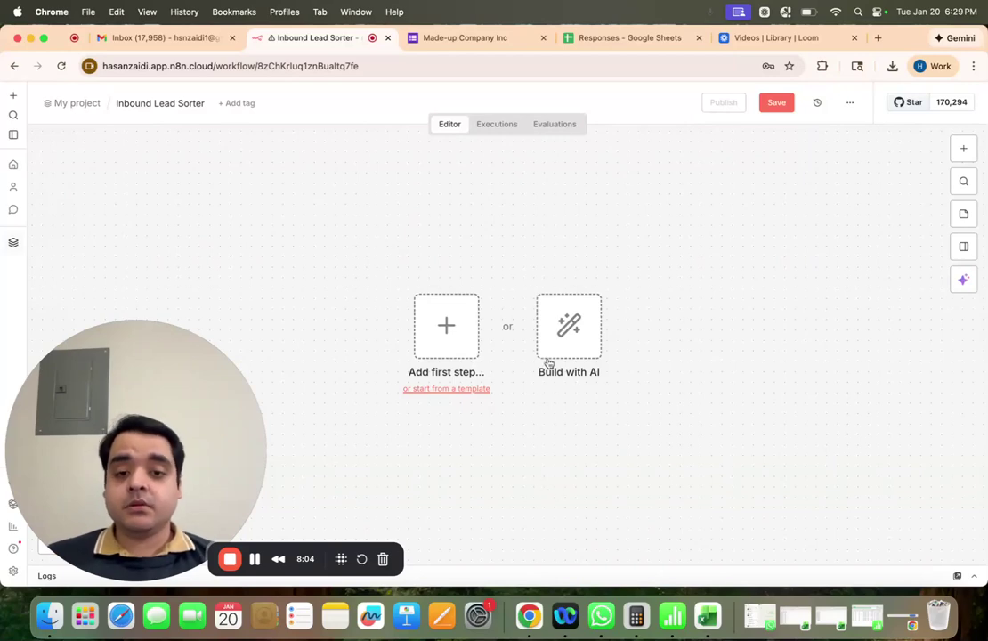
{"action": "left_click", "coordinate": [447, 327]}
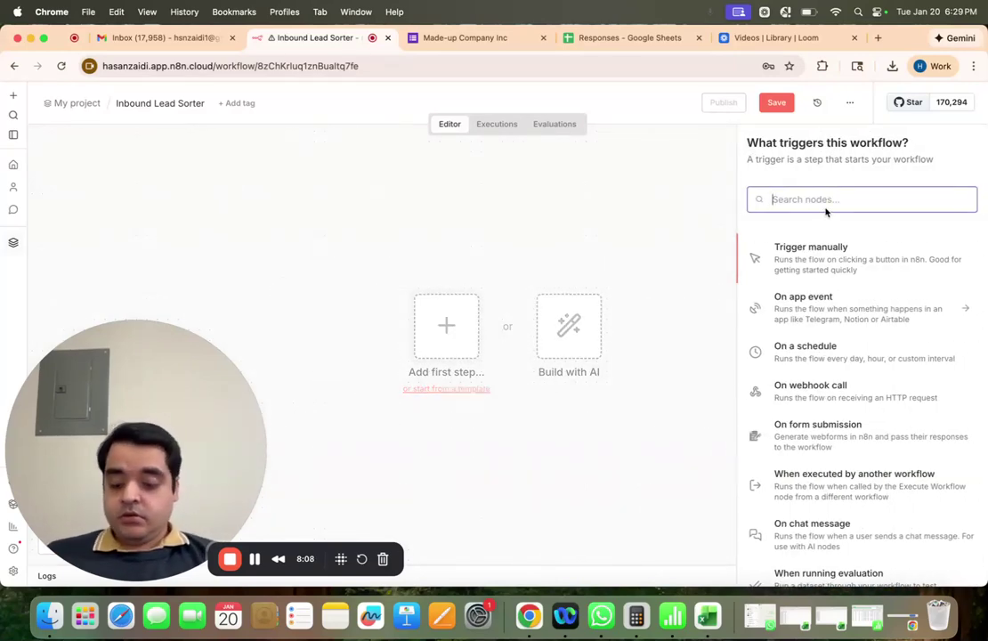
{"action": "type", "text": "shee"}
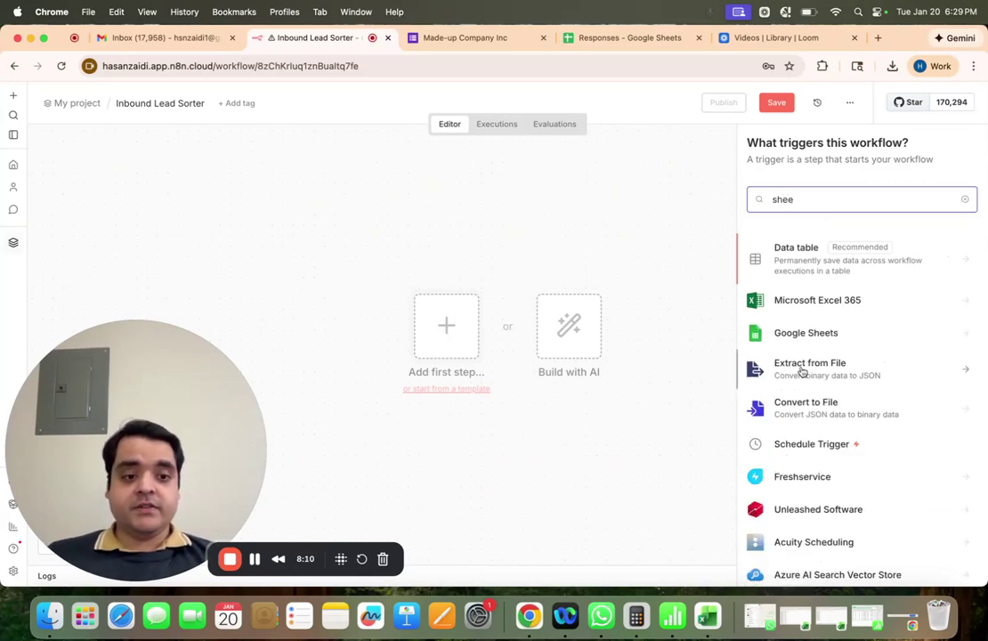
{"action": "left_click", "coordinate": [768, 334]}
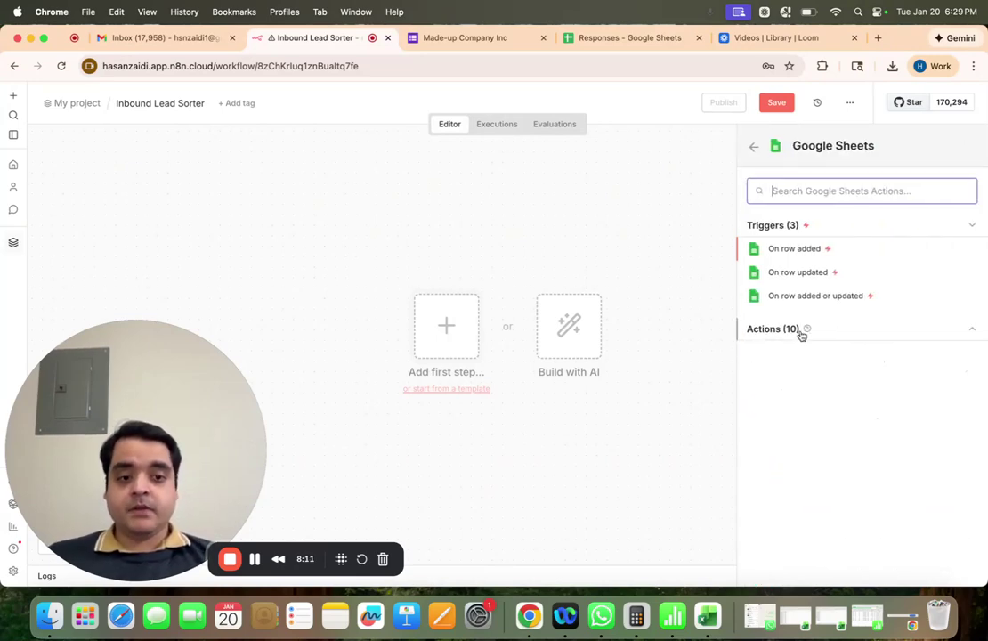
{"action": "left_click", "coordinate": [785, 249]}
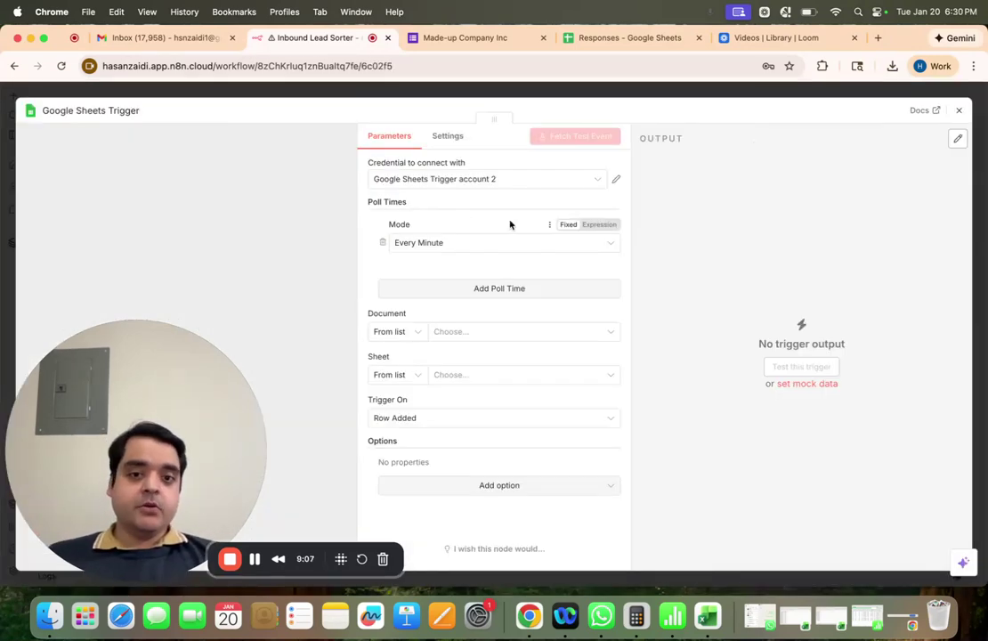
{"action": "left_click", "coordinate": [525, 182]}
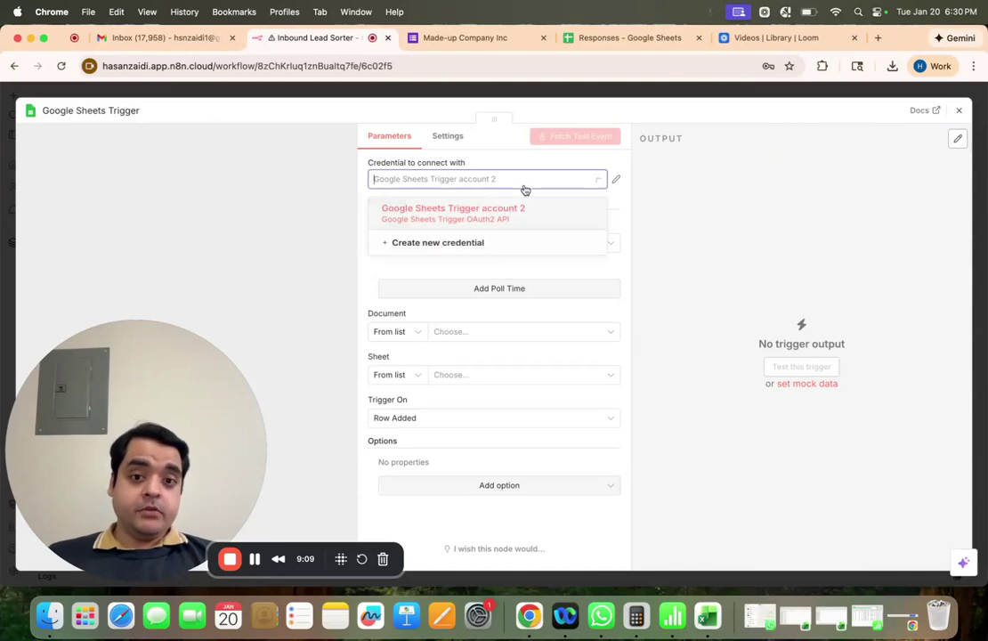
{"action": "left_click", "coordinate": [432, 245]}
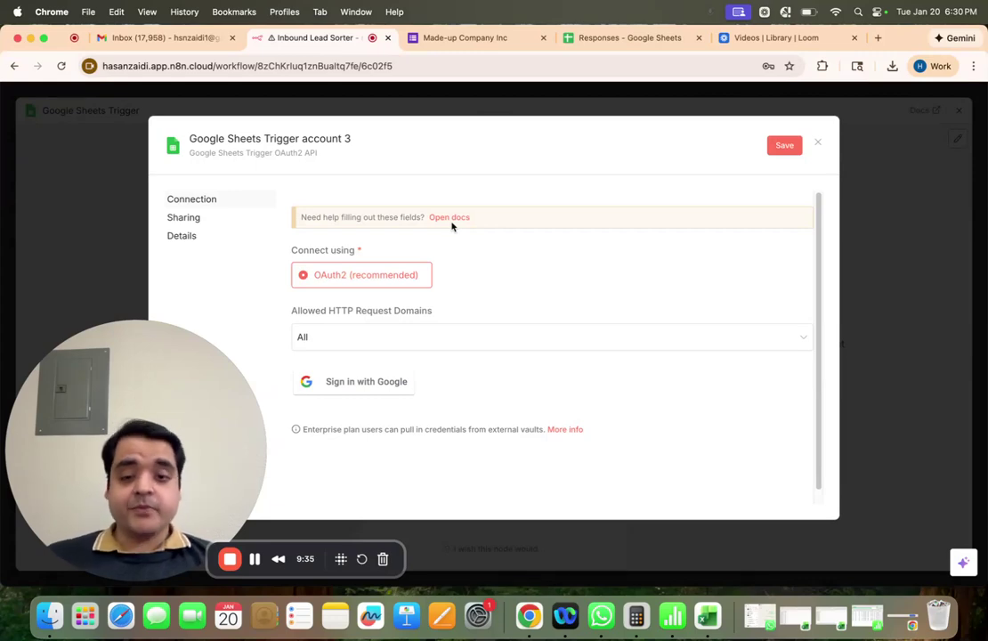
{"action": "left_click", "coordinate": [817, 144]}
{"action": "left_click", "coordinate": [531, 359]}
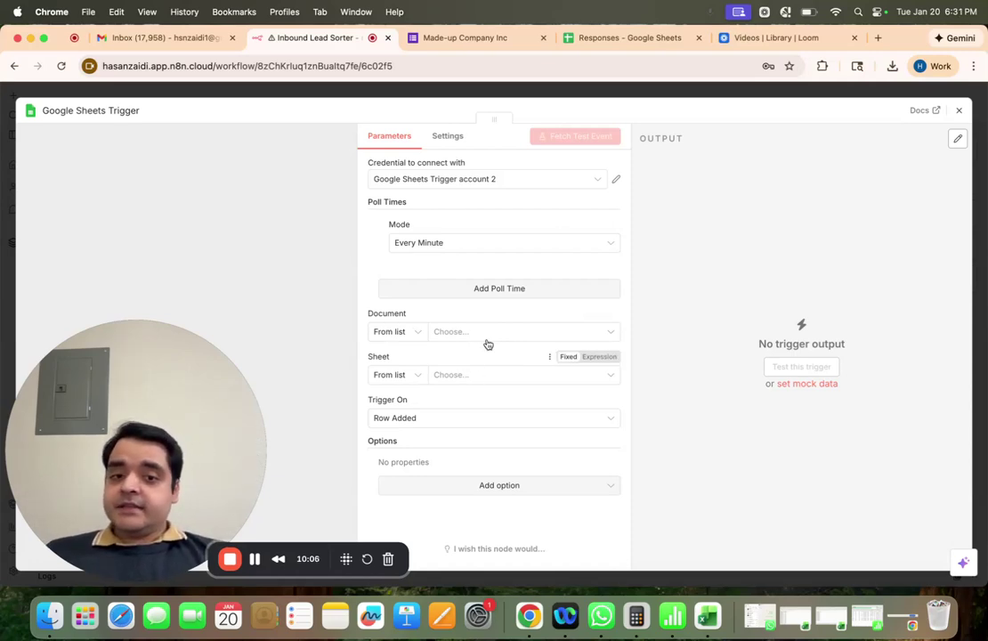
Set the Google Sheets Trigger to watch the Responses document and its Form responses 1 sheet
{"action": "left_click", "coordinate": [561, 333]}
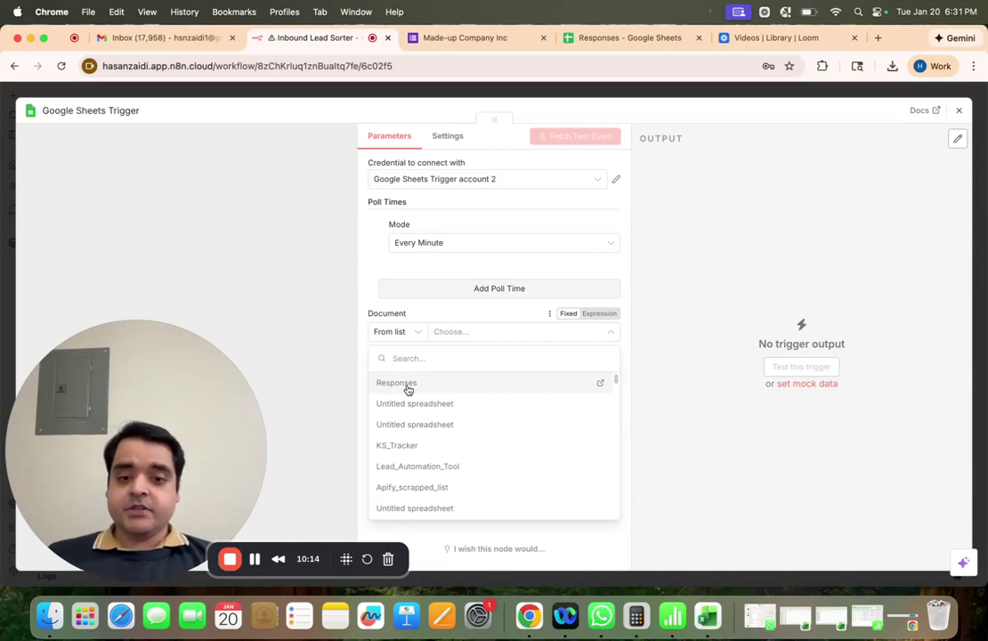
{"action": "left_click", "coordinate": [408, 387]}
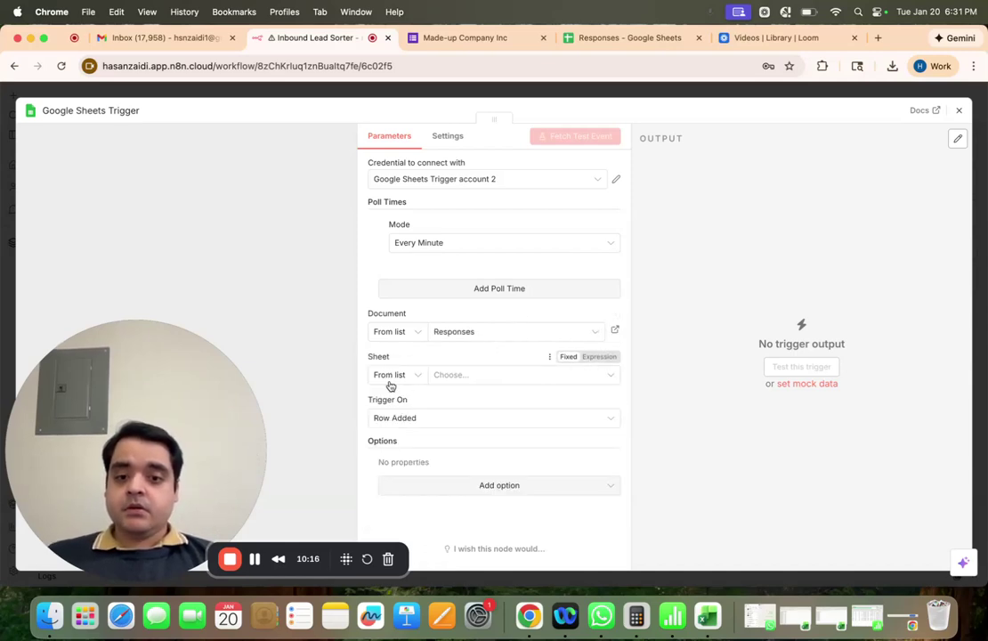
{"action": "left_click", "coordinate": [466, 378]}
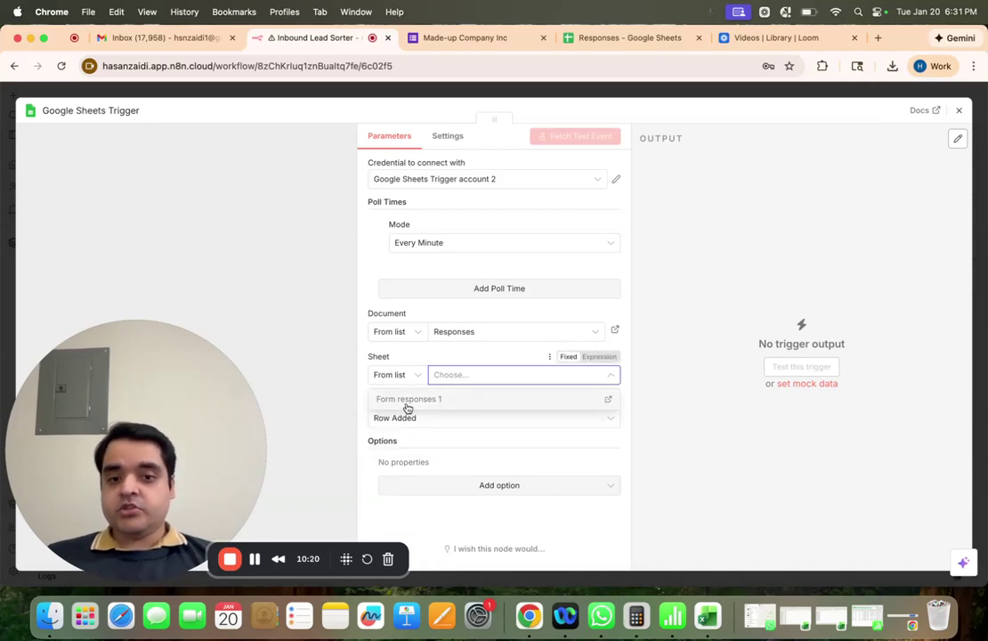
{"action": "left_click", "coordinate": [406, 401]}
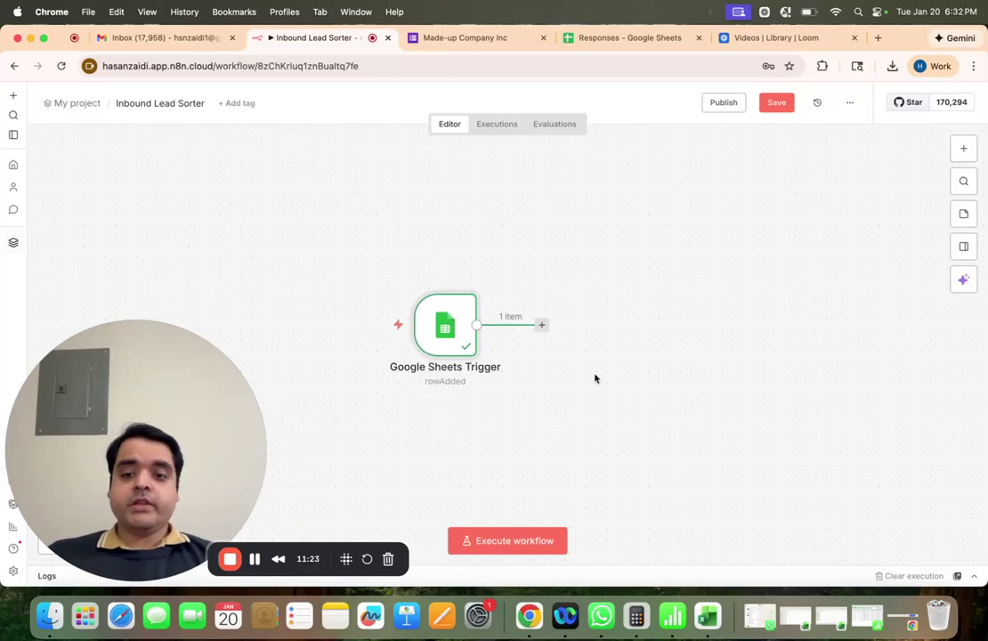
Add an AI Agent node after the Google Sheets Trigger and return to the workflow canvas
{"action": "left_click", "coordinate": [538, 326]}
{"action": "left_click", "coordinate": [783, 233]}
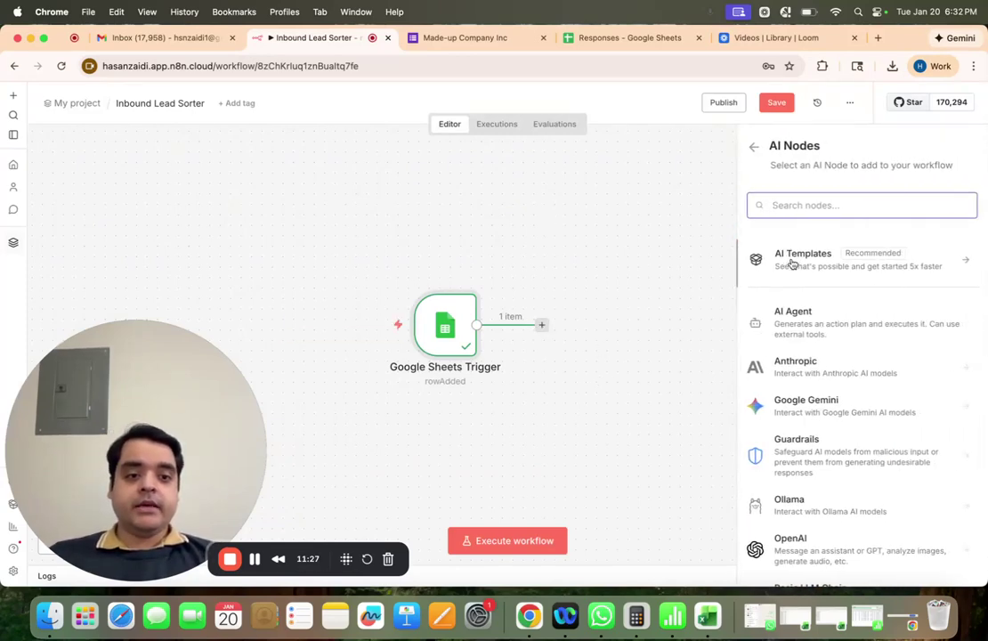
{"action": "left_click", "coordinate": [783, 324]}
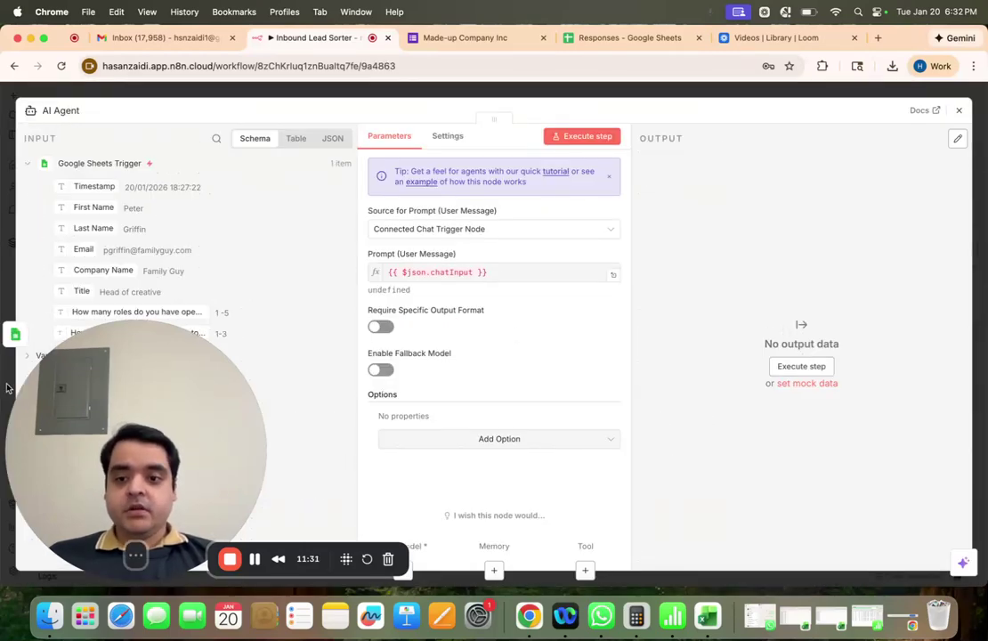
{"action": "left_click", "coordinate": [9, 218]}
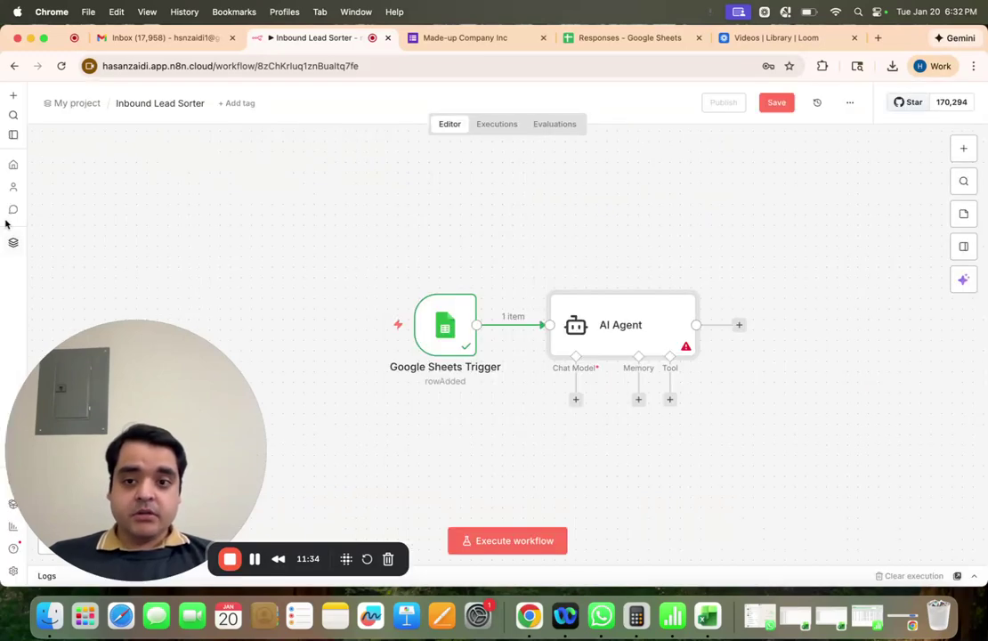
Attach an OpenAI Chat Model to the AI Agent as its chat model
{"action": "left_click", "coordinate": [576, 399]}
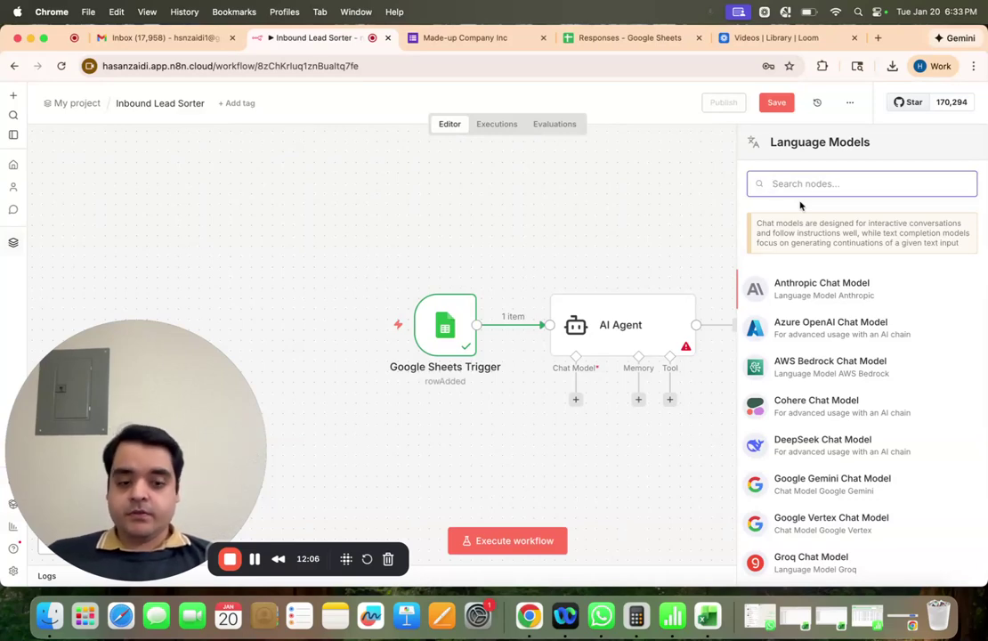
{"action": "type", "text": "open"}
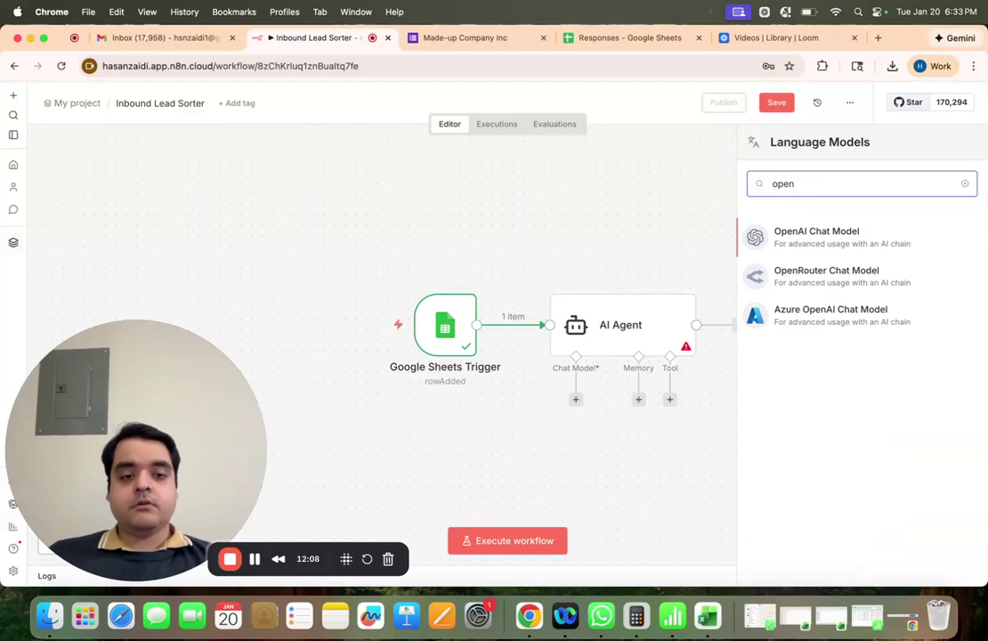
{"action": "left_click", "coordinate": [816, 235]}
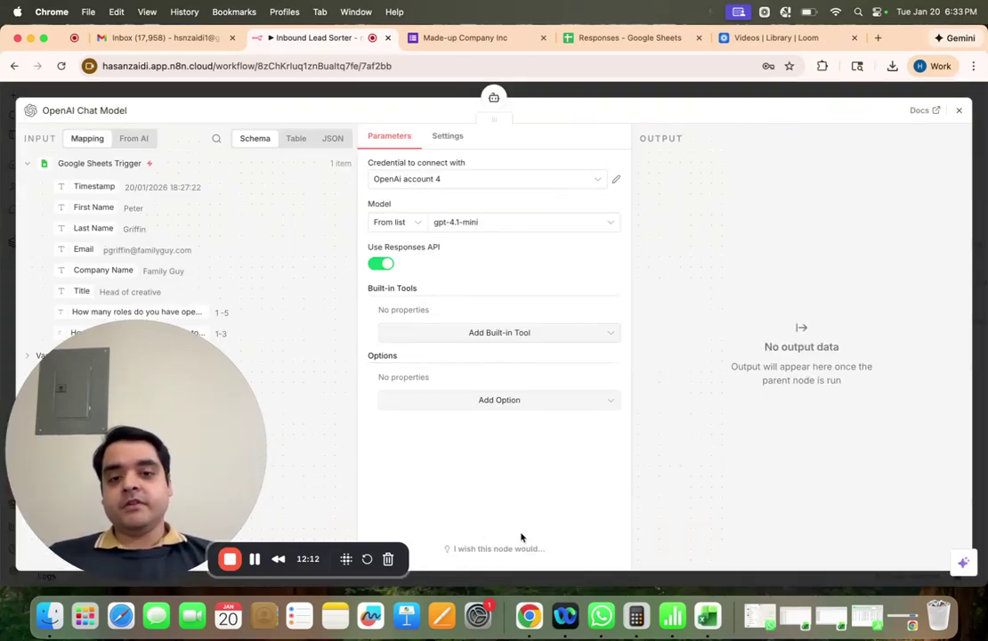
Start a new OpenAI credential, enter the API key, and discard the credential without saving
{"action": "left_click", "coordinate": [470, 179]}
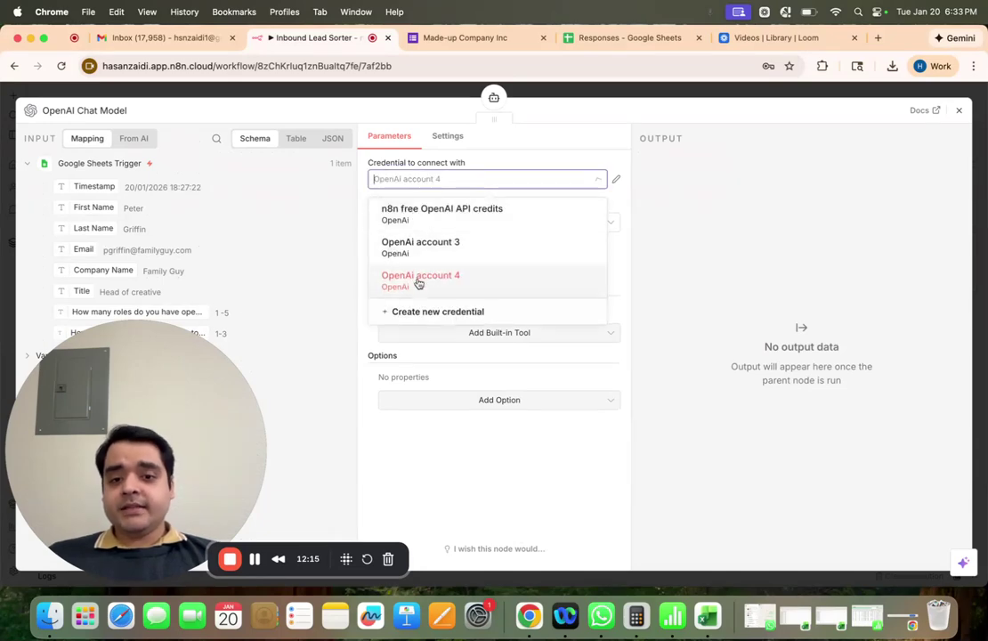
{"action": "left_click", "coordinate": [416, 312]}
{"action": "key", "text": "super+v"}
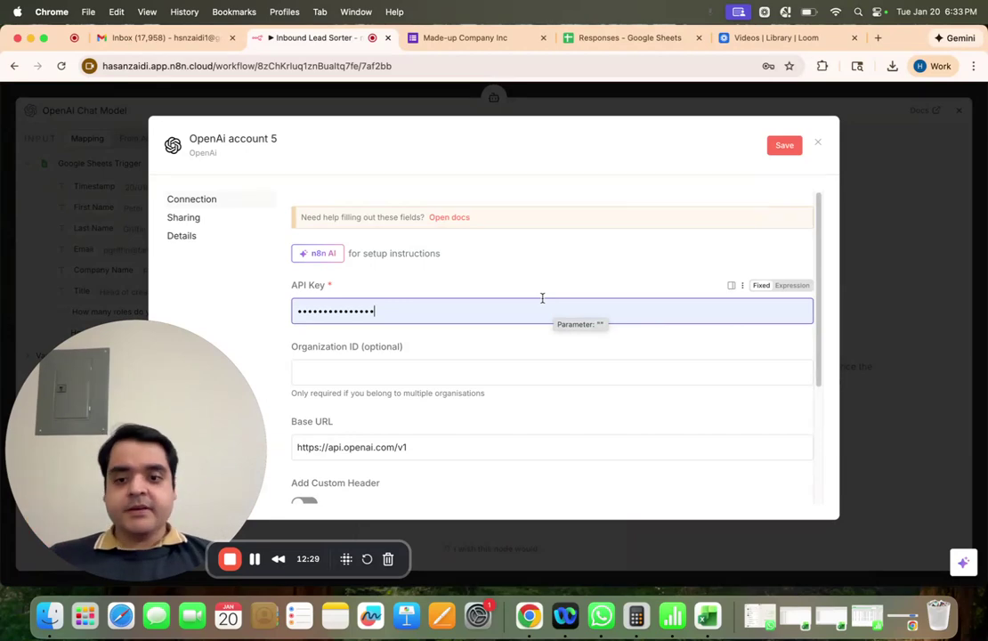
{"action": "left_click", "coordinate": [817, 143]}
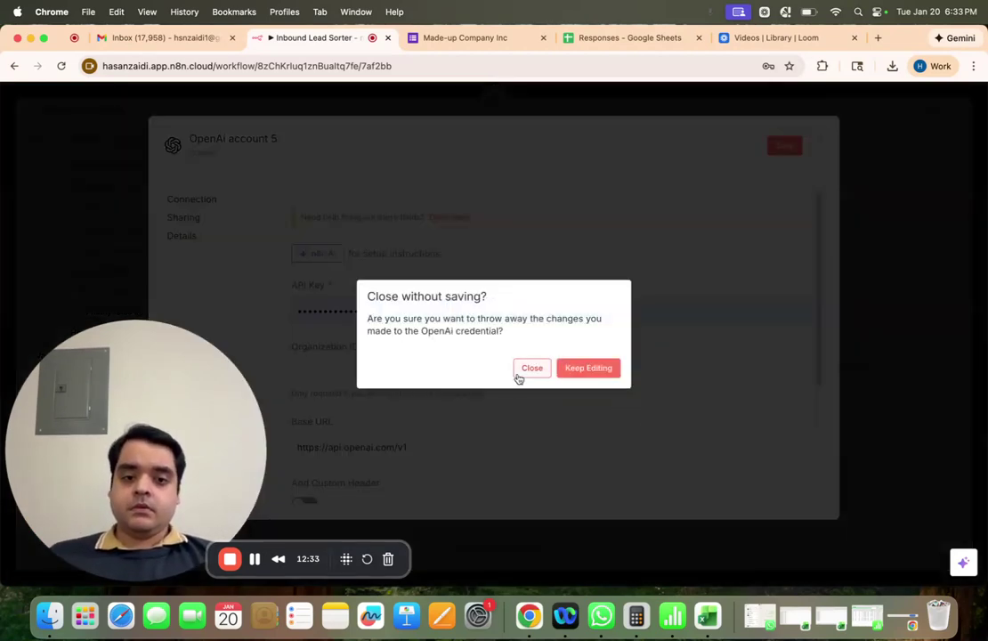
{"action": "left_click", "coordinate": [521, 373]}
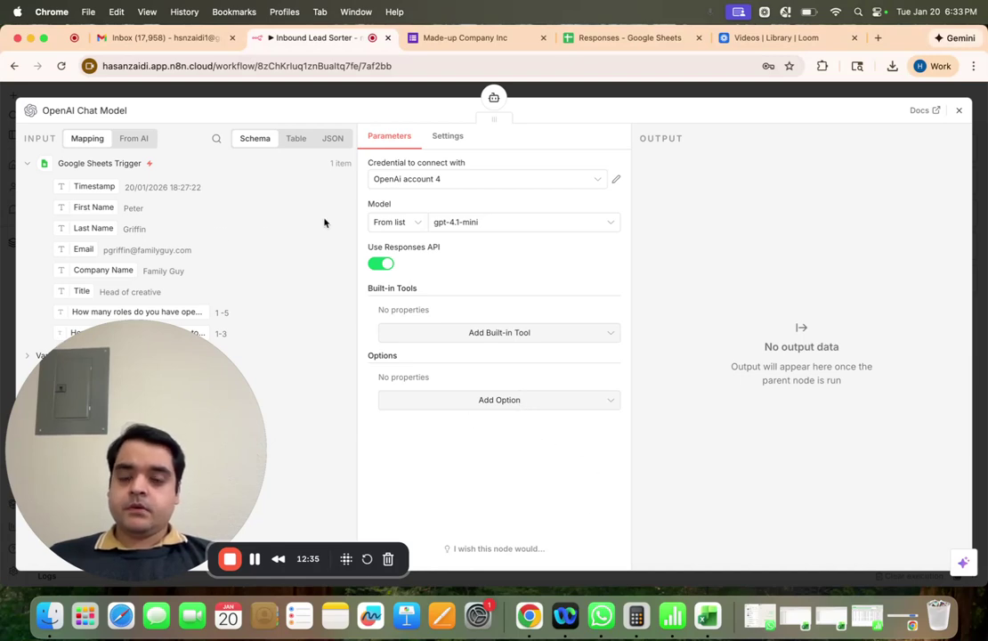
Return to the canvas and place the OpenAI Chat Model node directly below the AI Agent's Chat Model connector
{"action": "left_click", "coordinate": [9, 289]}
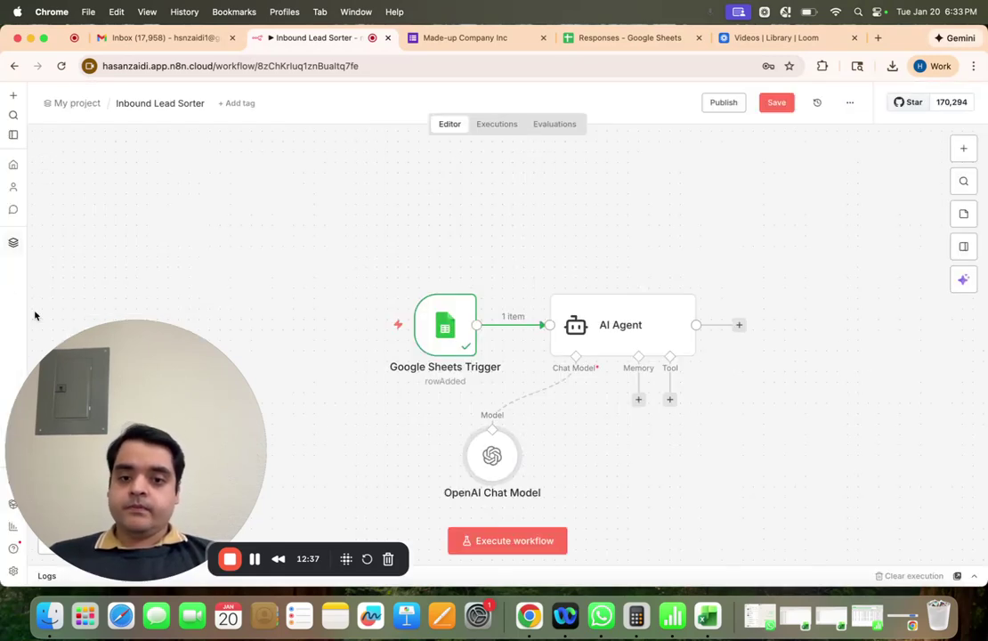
{"action": "left_click_drag", "start_coordinate": [478, 473], "coordinate": [562, 473]}
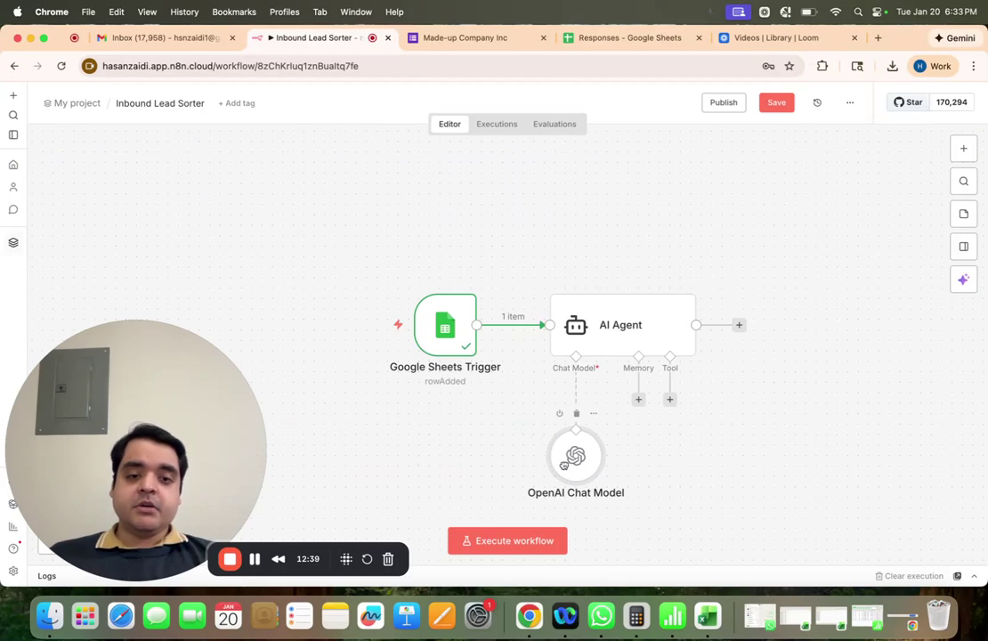
Set the AI Agent's prompt source to Define below and open its user message prompt for editing as an expression
{"action": "left_click", "coordinate": [617, 339]}
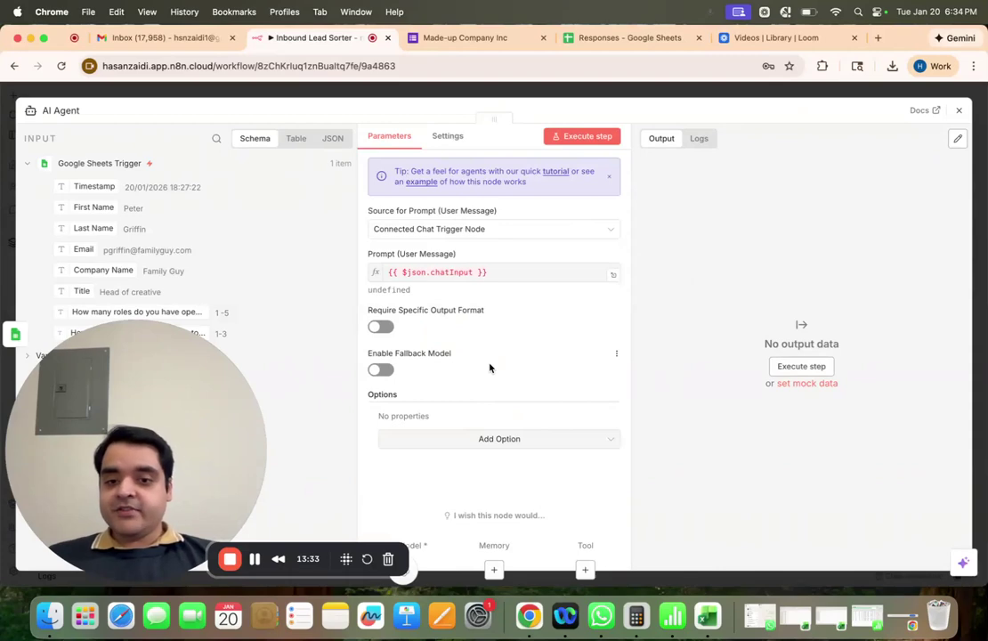
{"action": "left_click", "coordinate": [451, 236]}
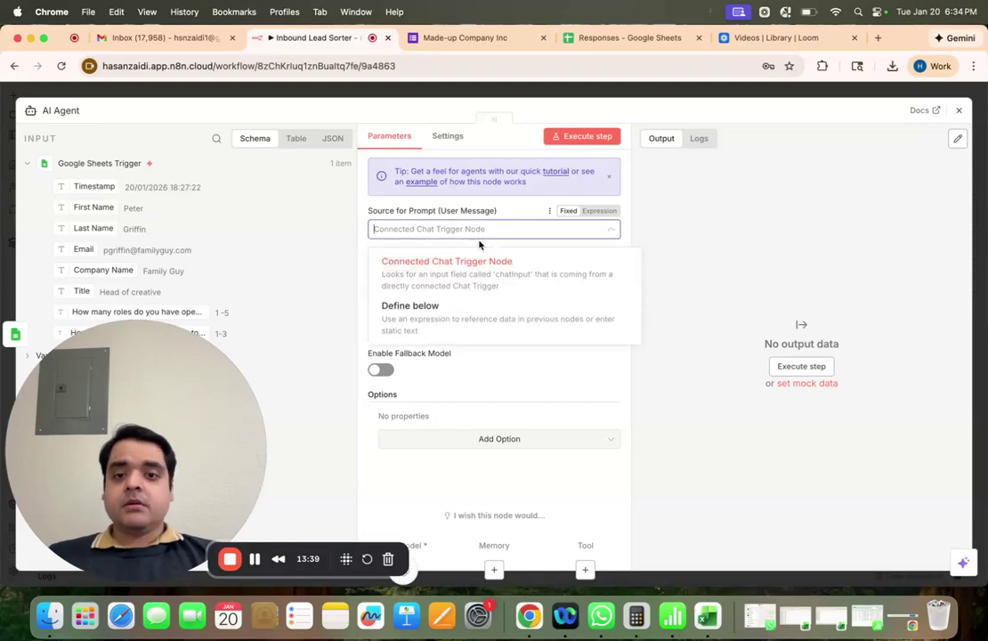
{"action": "left_click", "coordinate": [443, 327]}
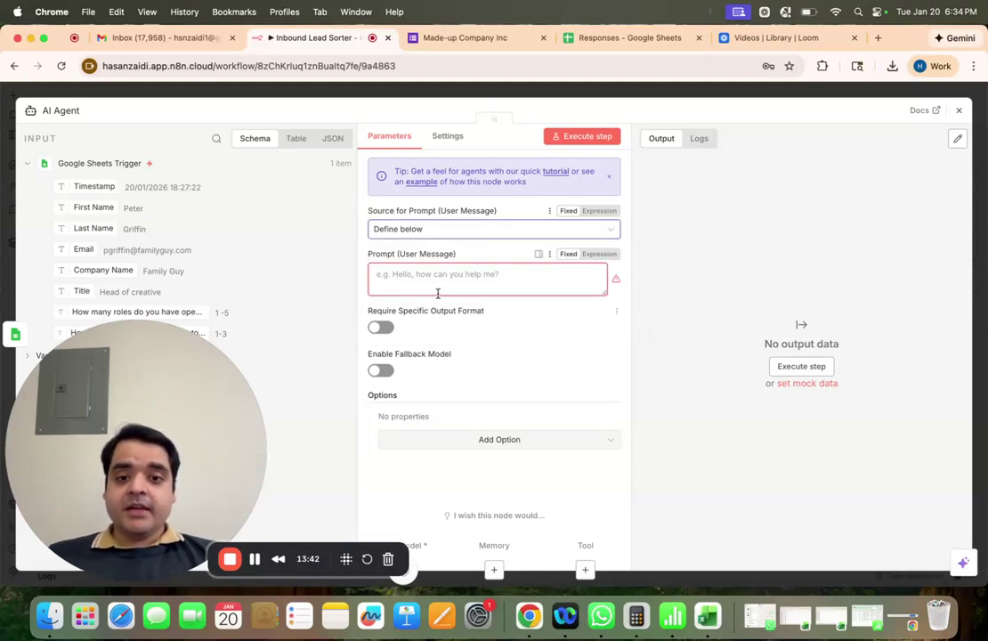
{"action": "left_click", "coordinate": [442, 284]}
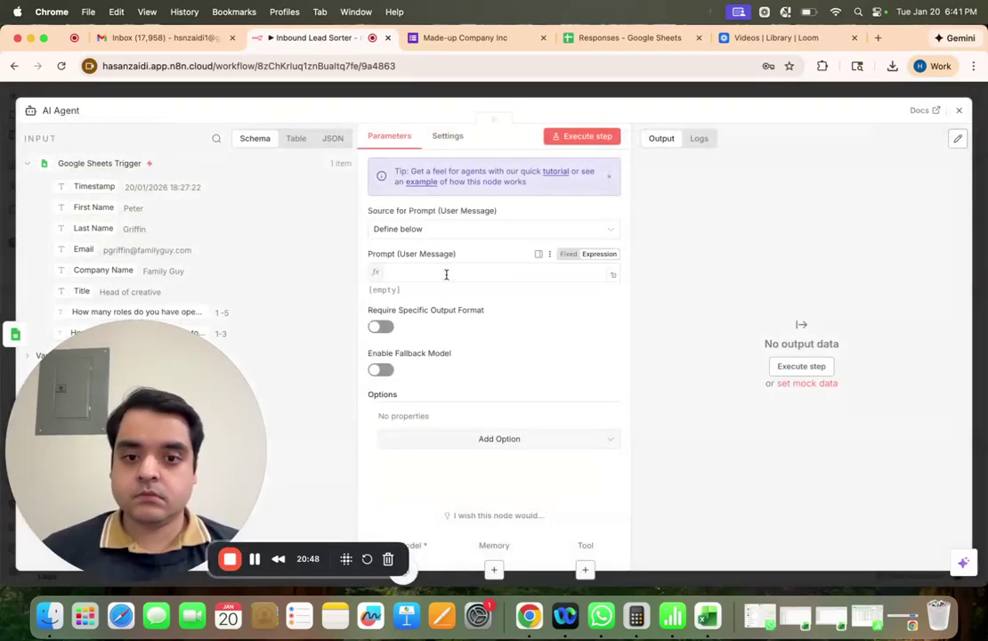
{"action": "left_click", "coordinate": [445, 274]}
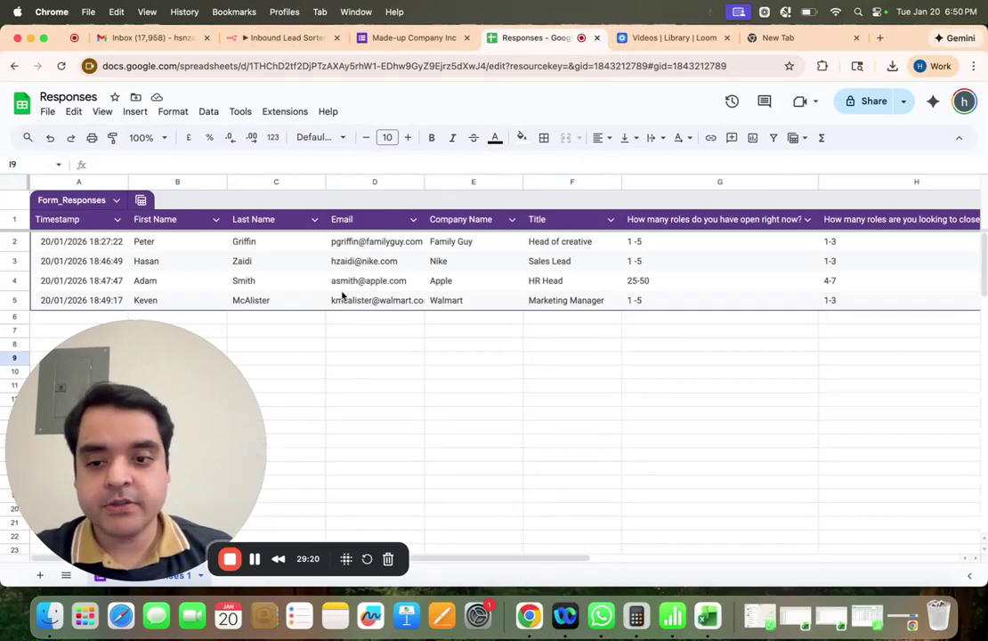
Check the remaining columns of the Responses sheet, and return from the AI Agent's prompt editor to the workflow canvas
{"action": "left_click_drag", "start_coordinate": [520, 560], "coordinate": [594, 562]}
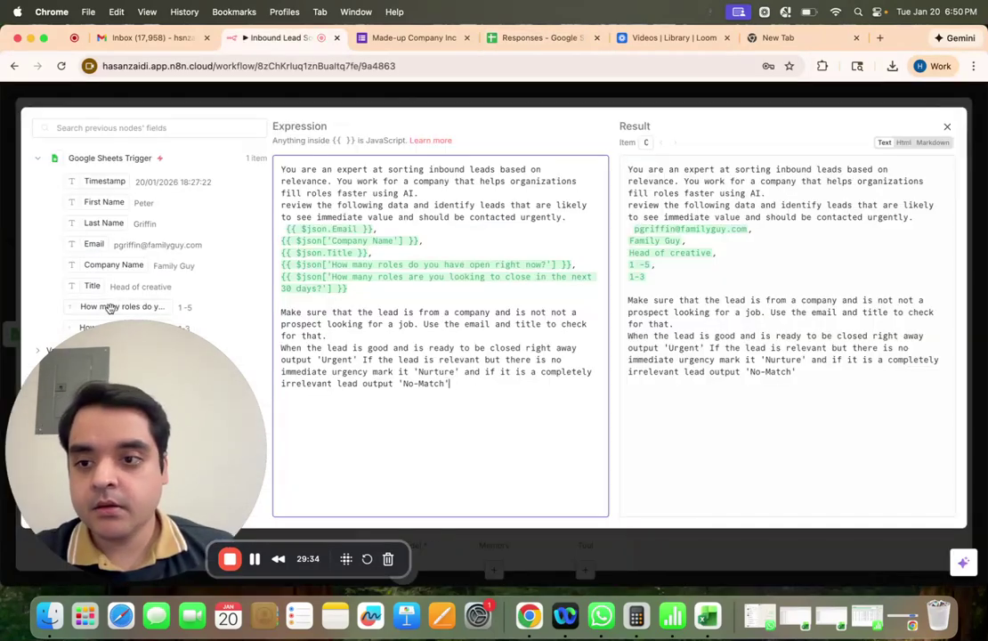
{"action": "left_click", "coordinate": [10, 220]}
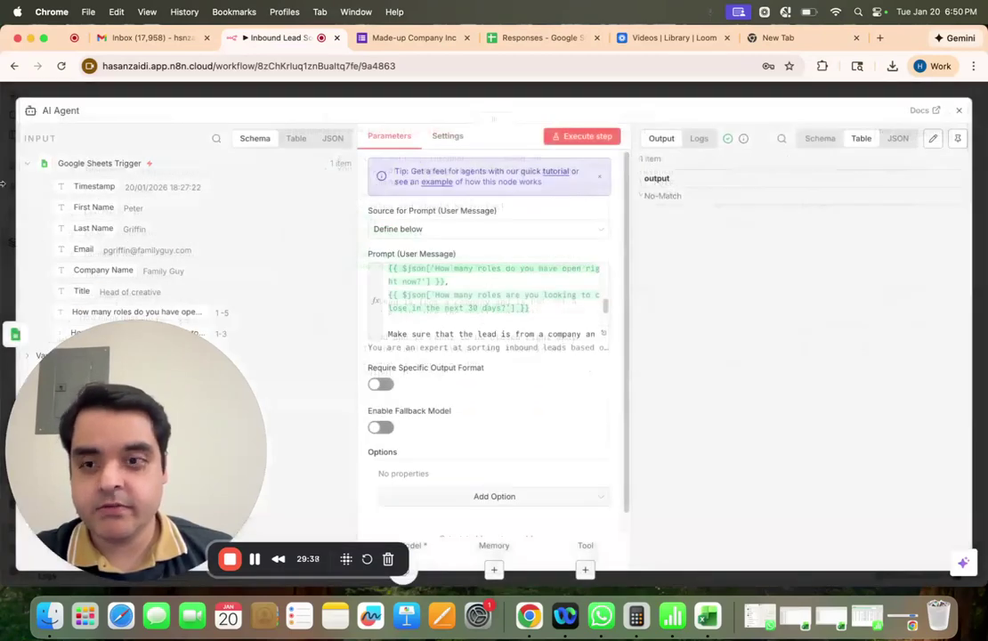
{"action": "left_click", "coordinate": [4, 167]}
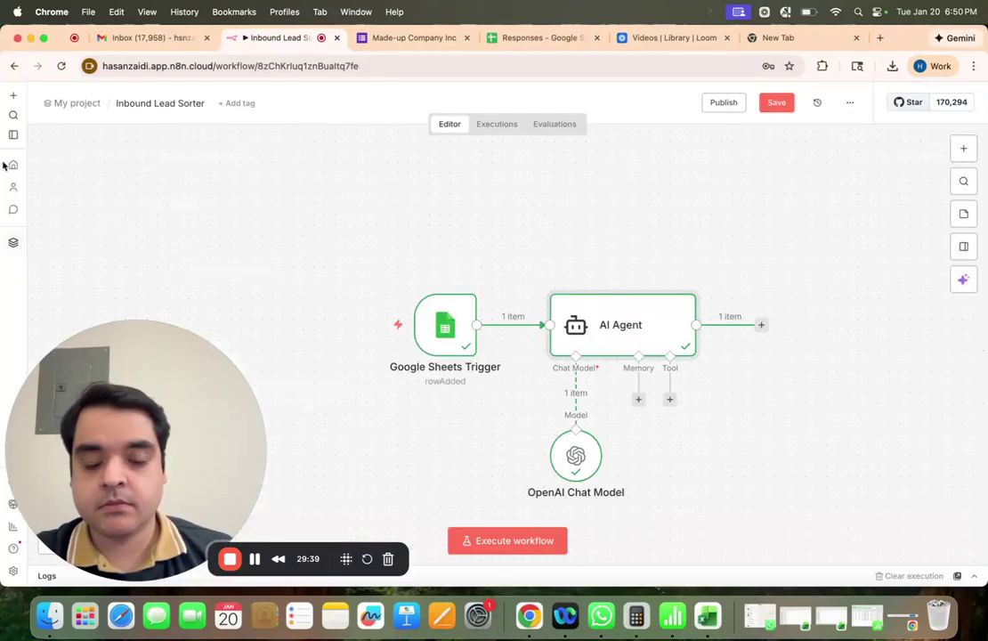
Execute the whole workflow and review the AI Agent's output for the incoming leads
{"action": "left_click", "coordinate": [525, 543]}
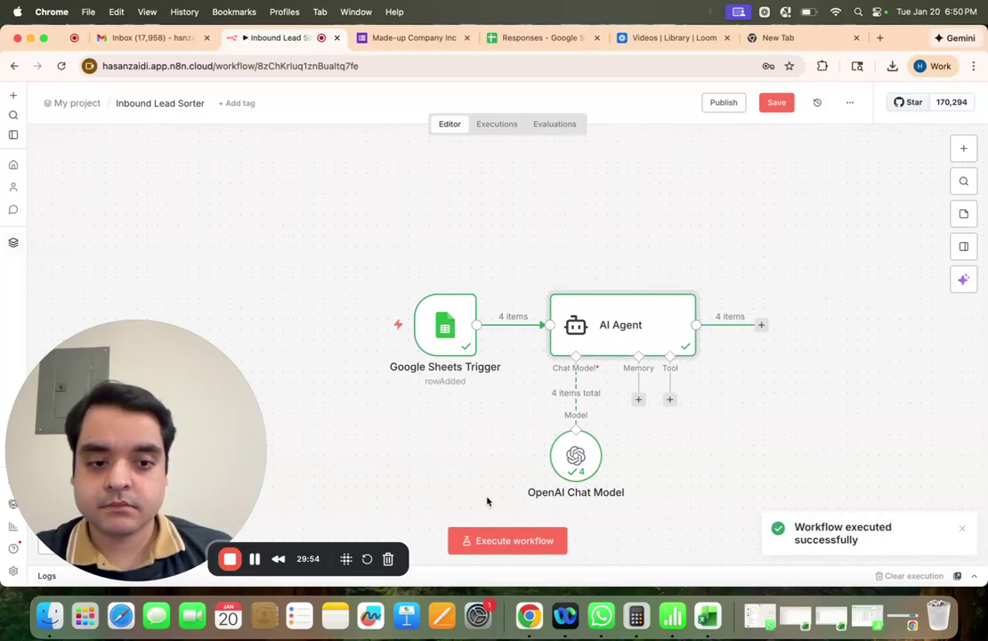
{"action": "double_click", "coordinate": [662, 318]}
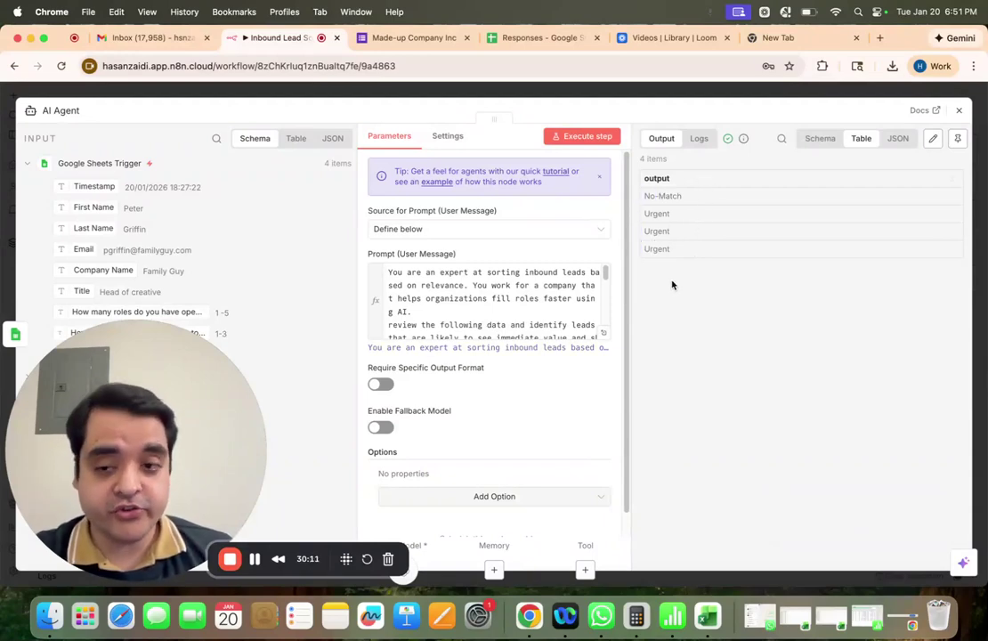
{"action": "left_click", "coordinate": [10, 266]}
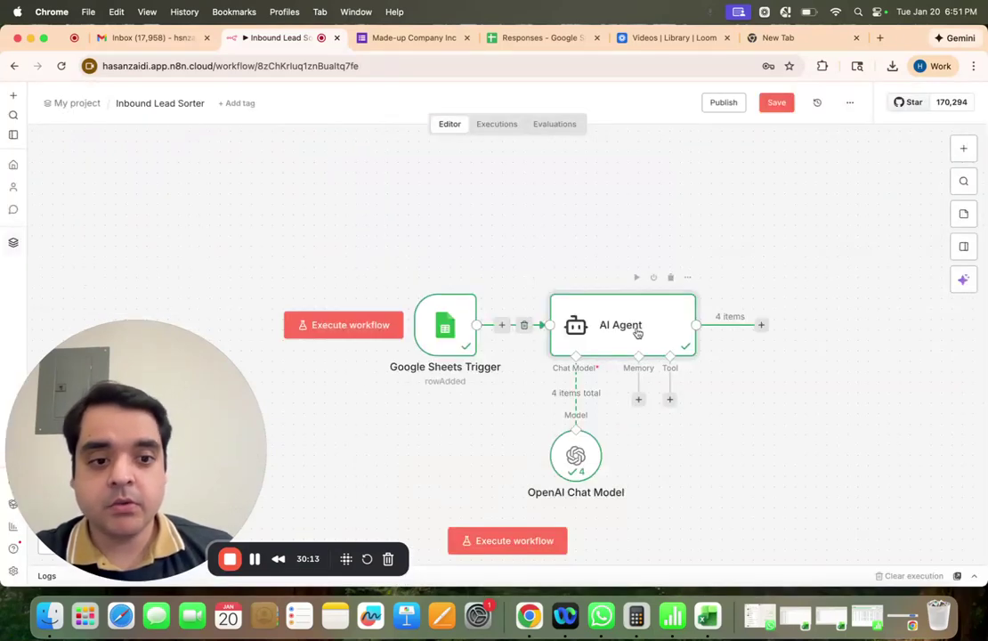
Add a Google Sheets node with the Update row in sheet action after the AI Agent
{"action": "left_click", "coordinate": [762, 328]}
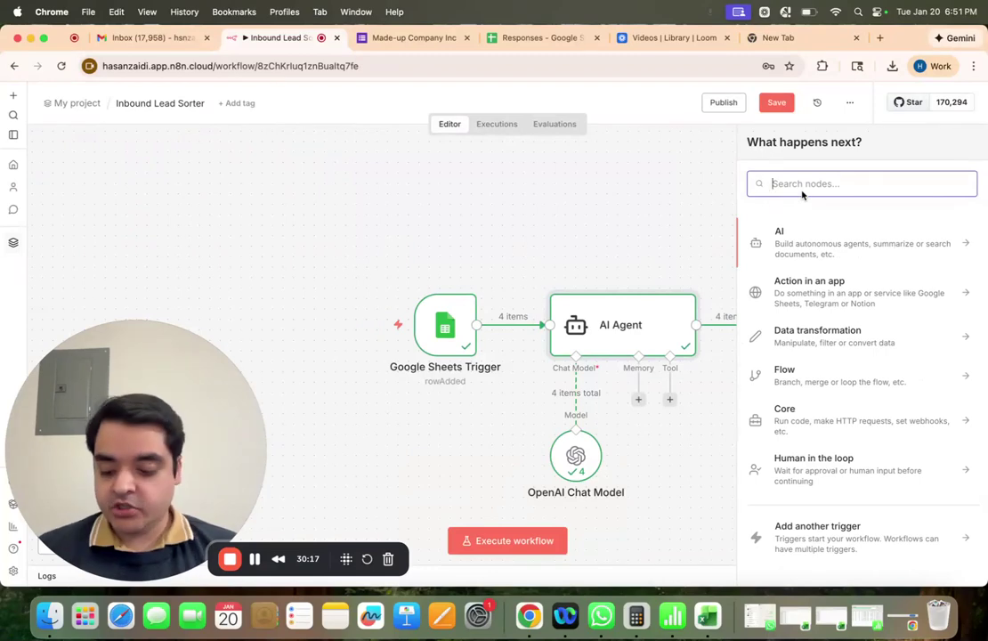
{"action": "type", "text": "sh"}
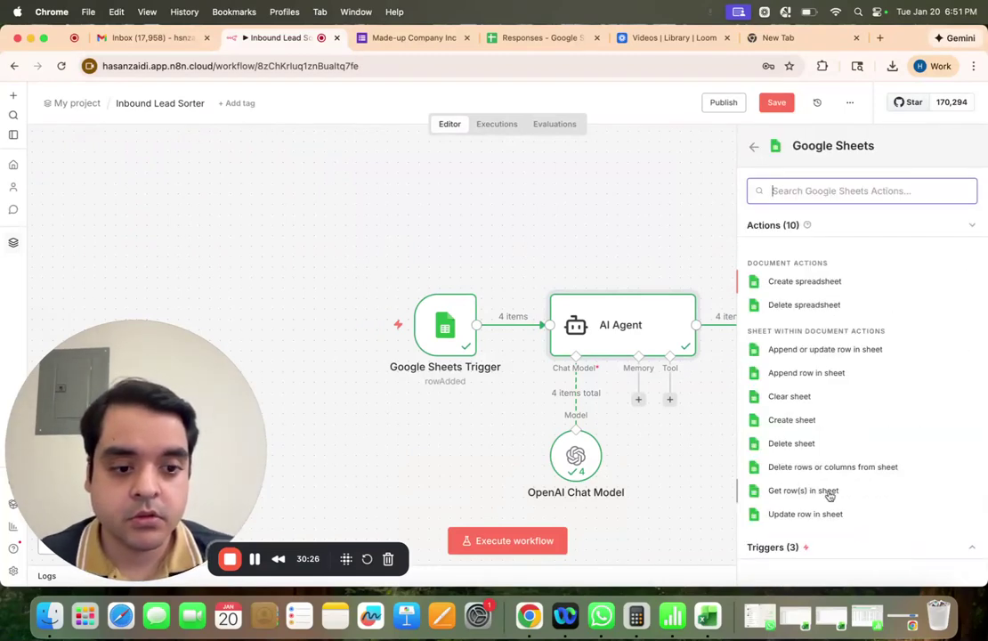
{"action": "left_click", "coordinate": [806, 515]}
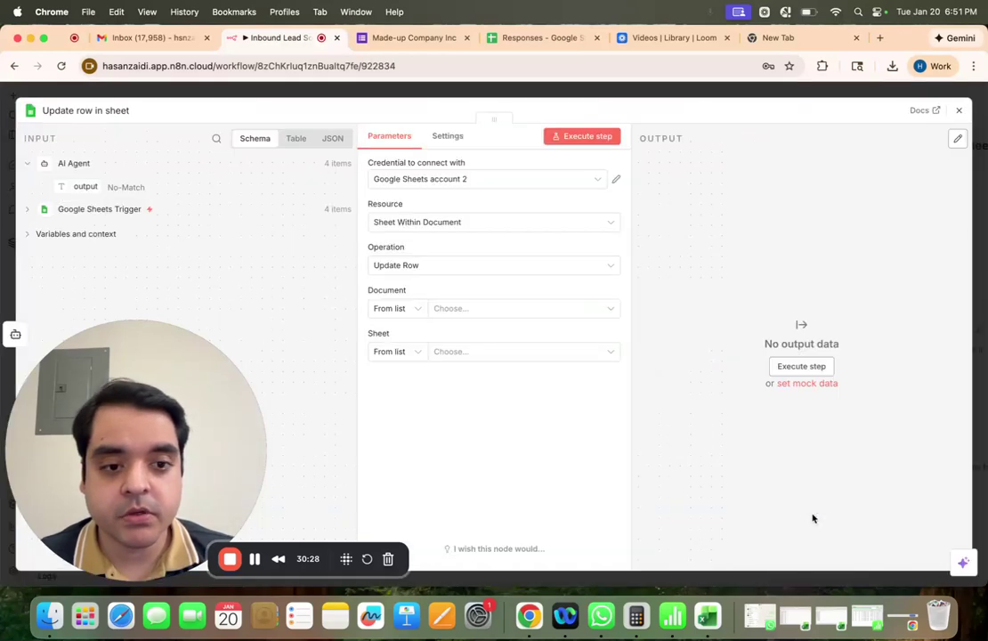
Point the row update node at the Responses document and its Form responses 1 sheet
{"action": "left_click", "coordinate": [482, 312]}
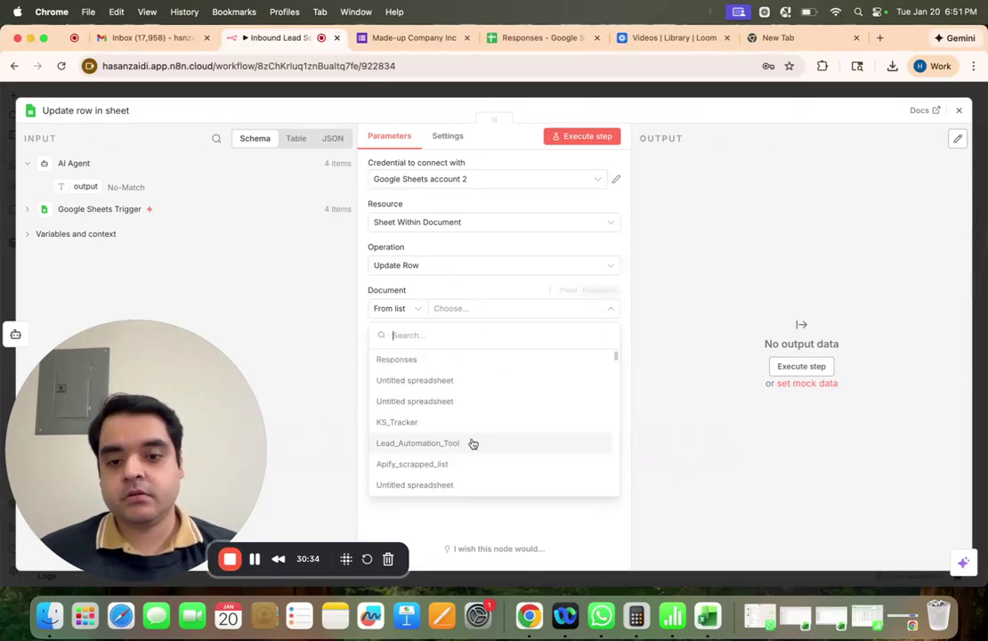
{"action": "left_click", "coordinate": [395, 358]}
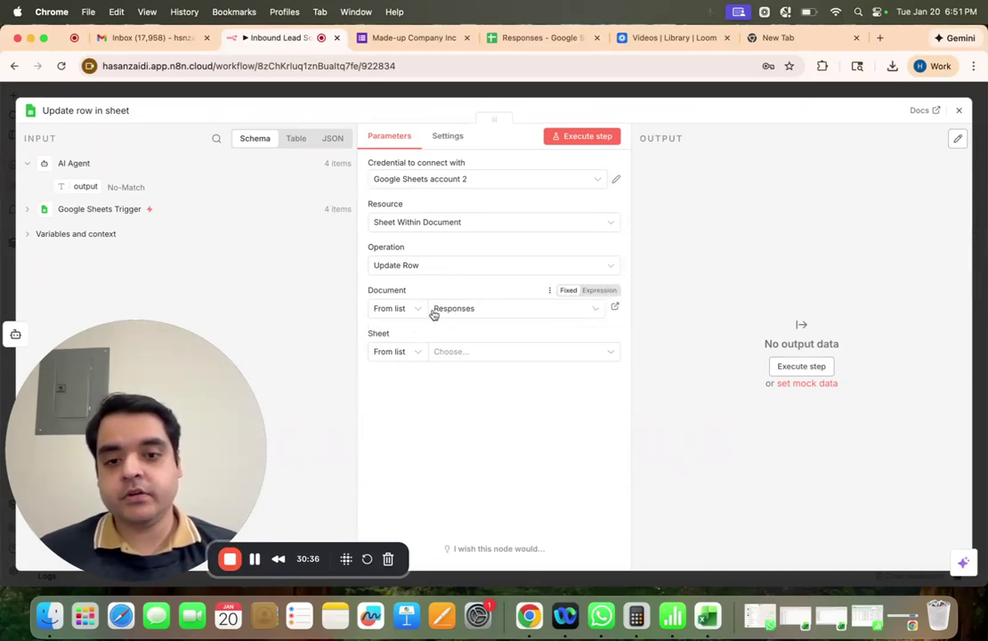
{"action": "left_click", "coordinate": [503, 352]}
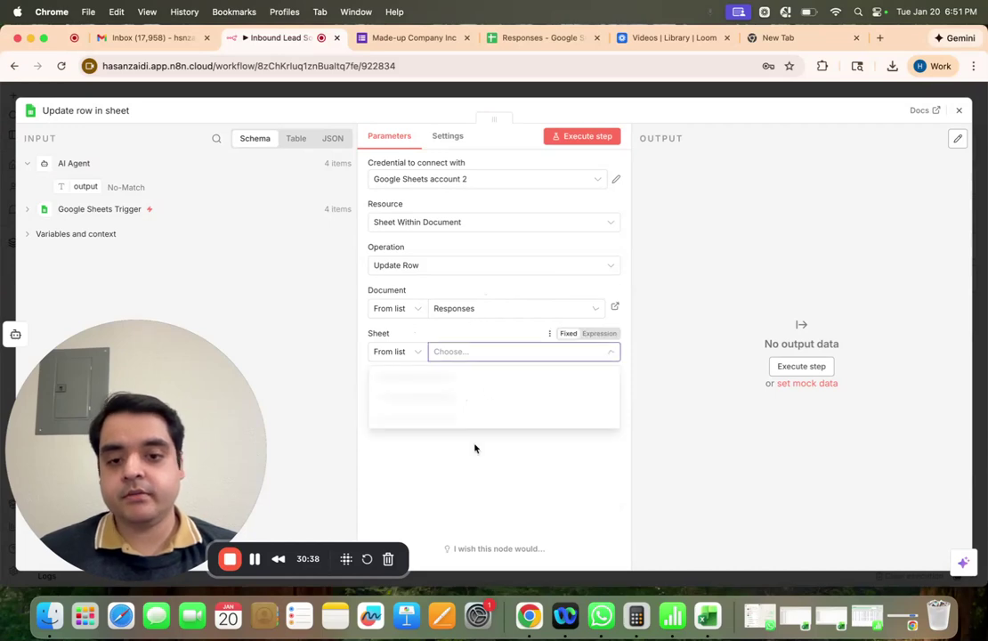
{"action": "left_click", "coordinate": [432, 379]}
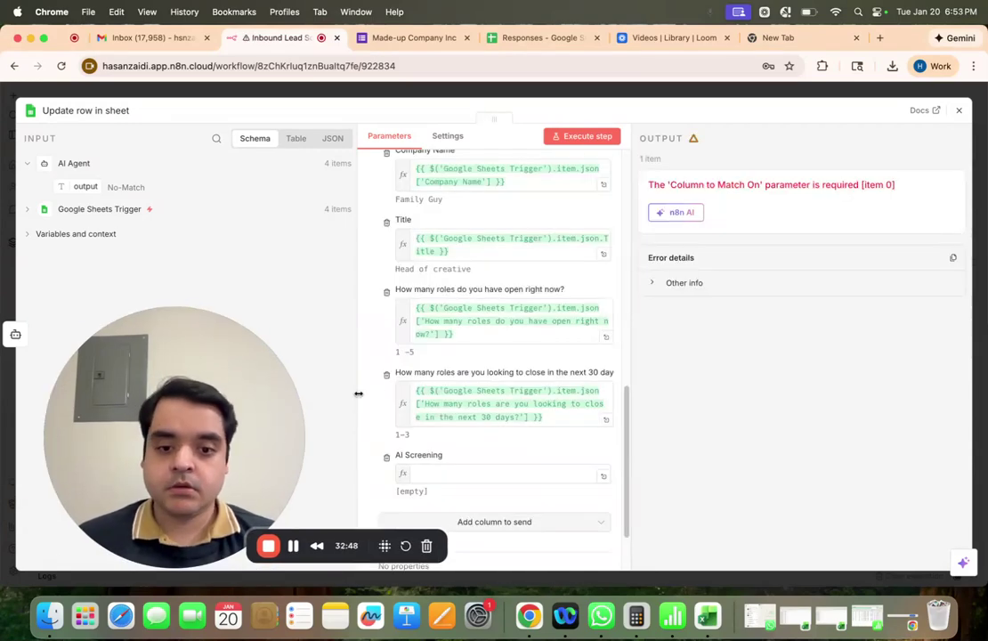
Set Email as the column to match on in the row update node
{"action": "scroll", "coordinate": [433, 427], "scroll_direction": "up", "scroll_amount": 3}
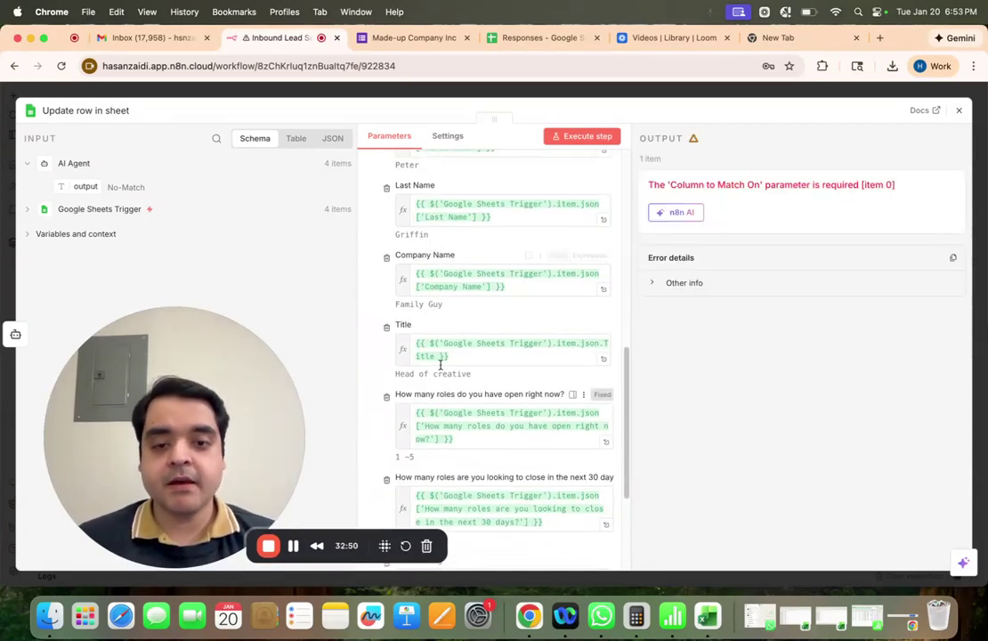
{"action": "scroll", "coordinate": [472, 361], "scroll_direction": "up", "scroll_amount": 3}
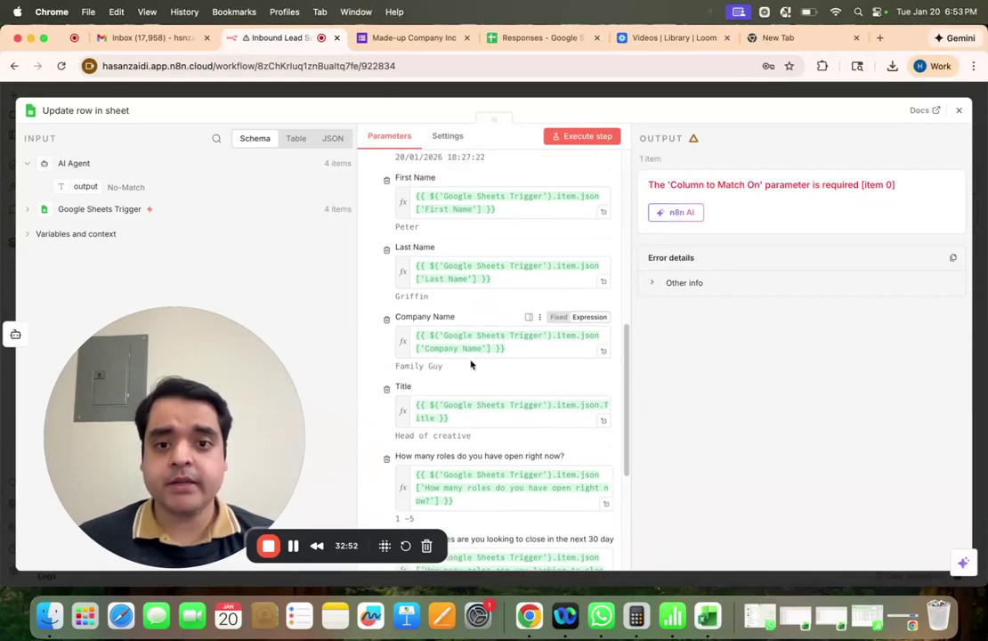
{"action": "scroll", "coordinate": [471, 365], "scroll_direction": "up", "scroll_amount": 6}
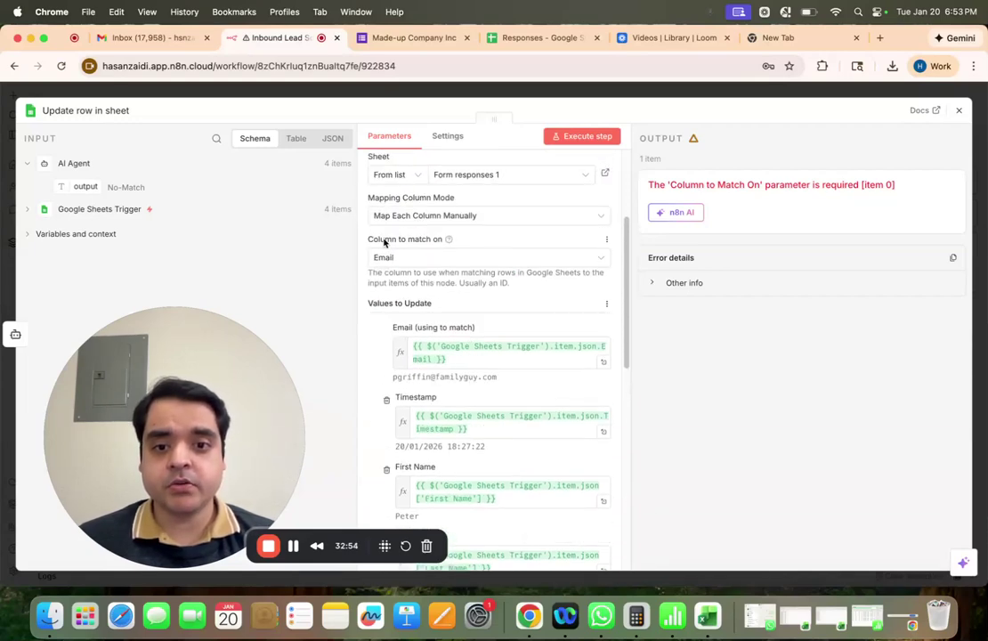
{"action": "left_click", "coordinate": [443, 259]}
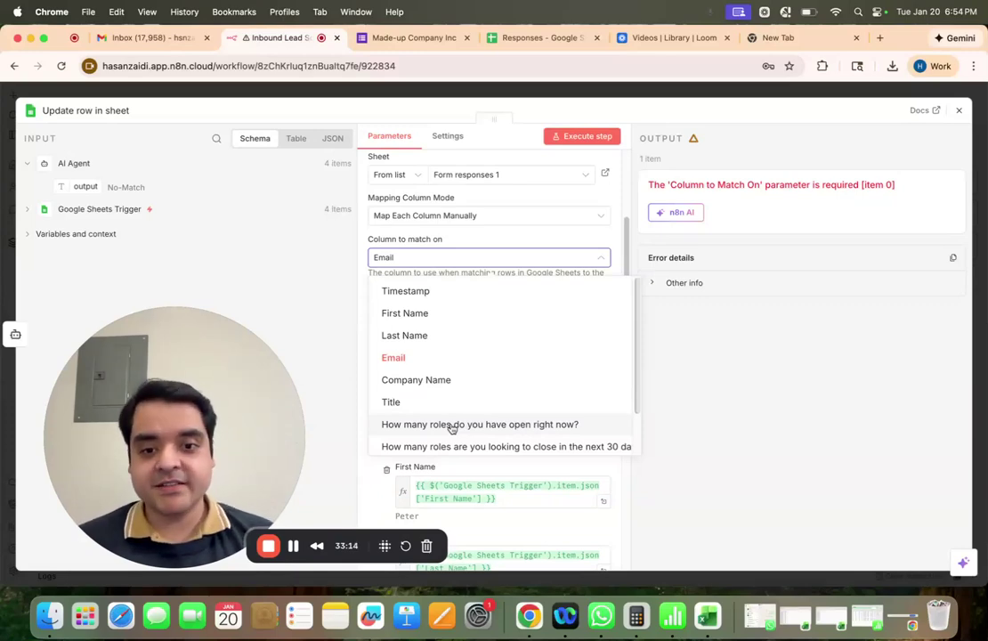
{"action": "left_click", "coordinate": [425, 360]}
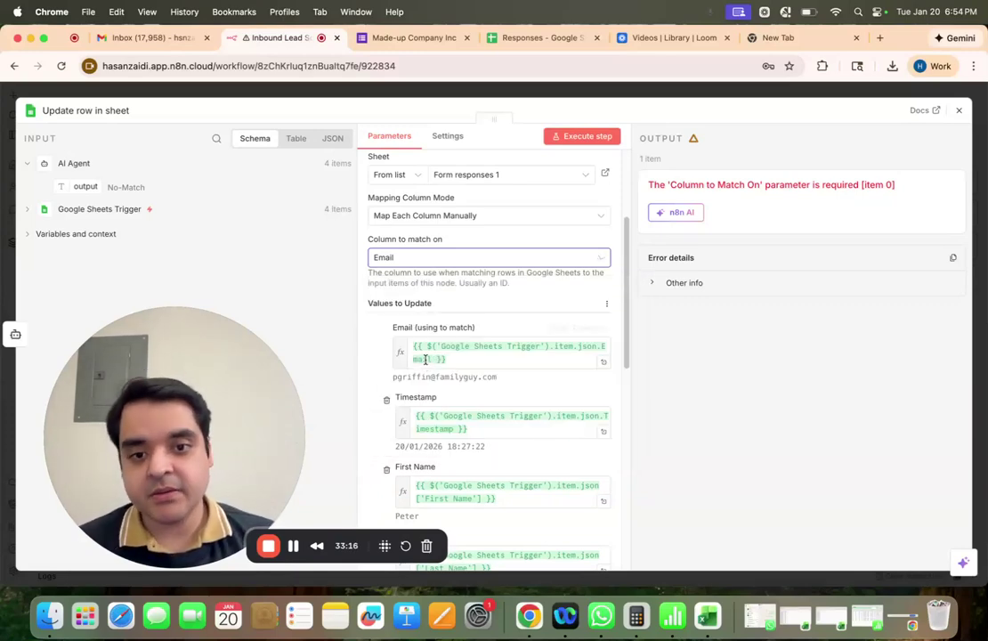
Map the AI Agent's output to the AI Screening column as {{ $json.output }} and execute the row update step
{"action": "scroll", "coordinate": [452, 431], "scroll_direction": "down", "scroll_amount": 15}
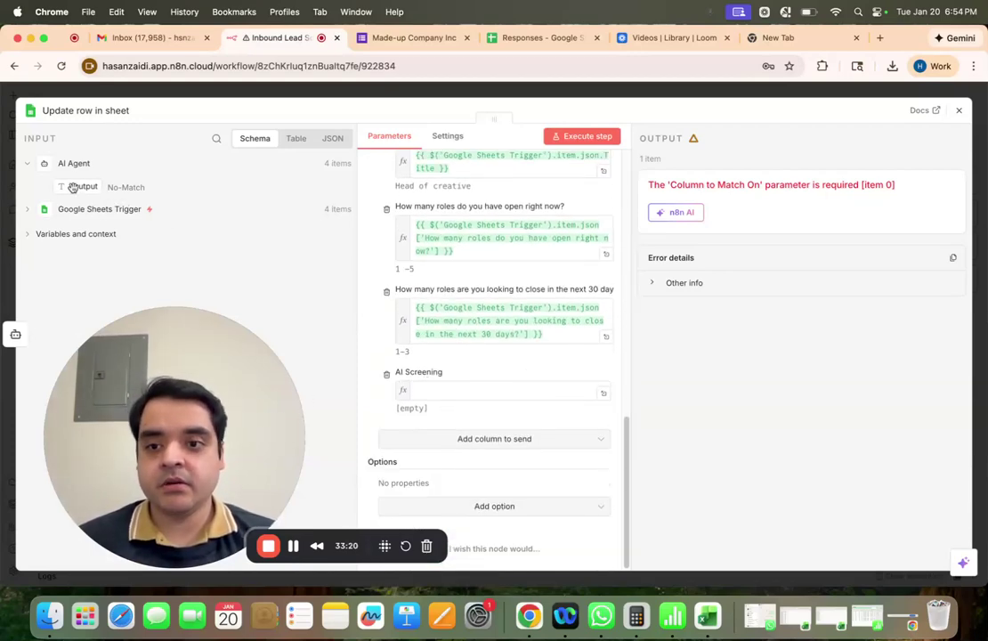
{"action": "left_click_drag", "start_coordinate": [73, 187], "coordinate": [454, 394]}
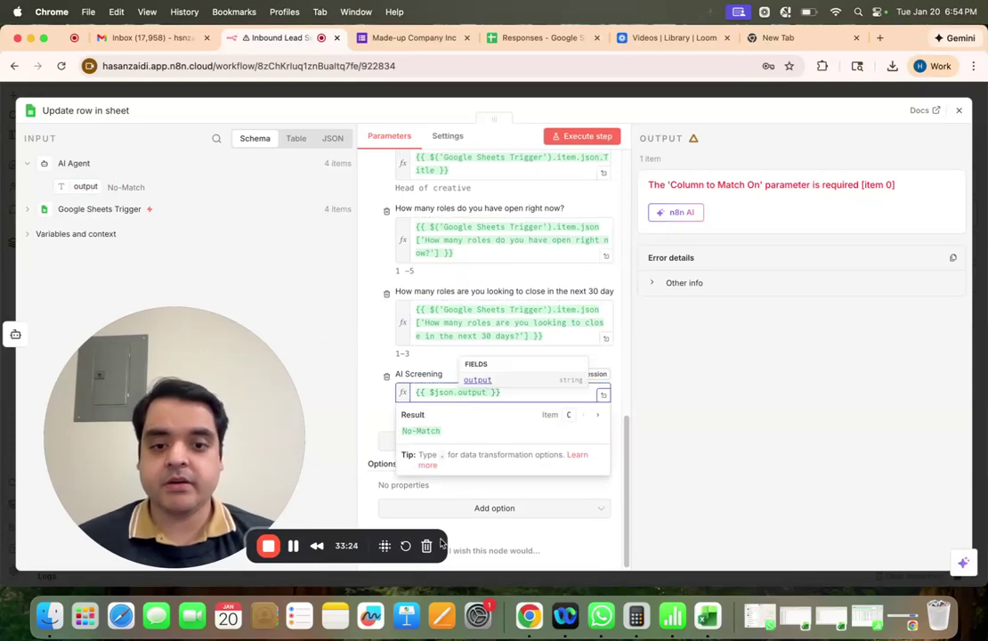
{"action": "left_click", "coordinate": [374, 353]}
{"action": "left_click", "coordinate": [576, 142]}
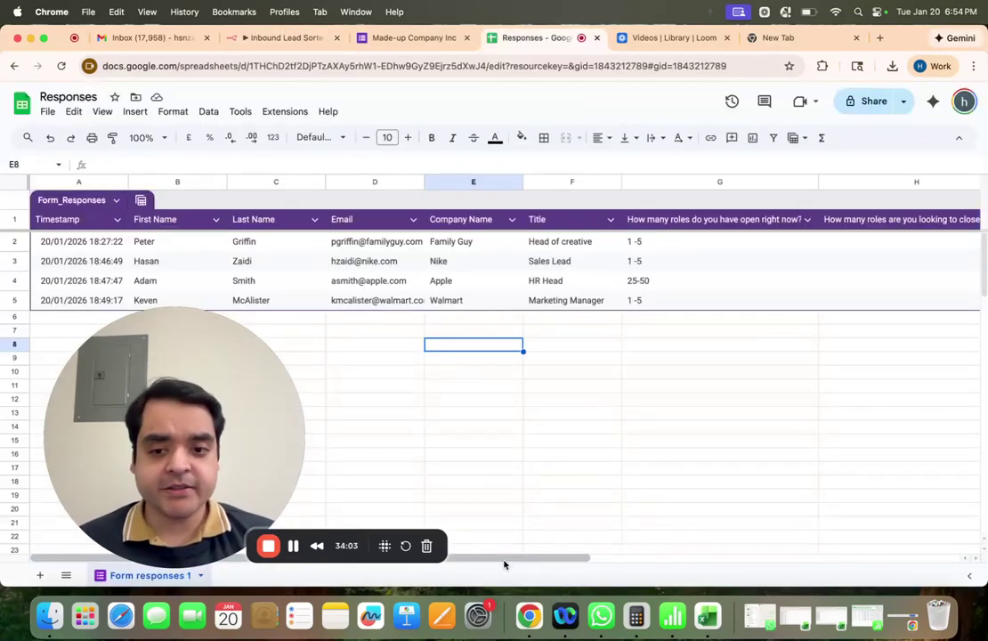
Examine the AI Screening column in the Responses sheet and compare it with the first lead's email and company name
{"action": "left_click_drag", "start_coordinate": [504, 564], "coordinate": [638, 564]}
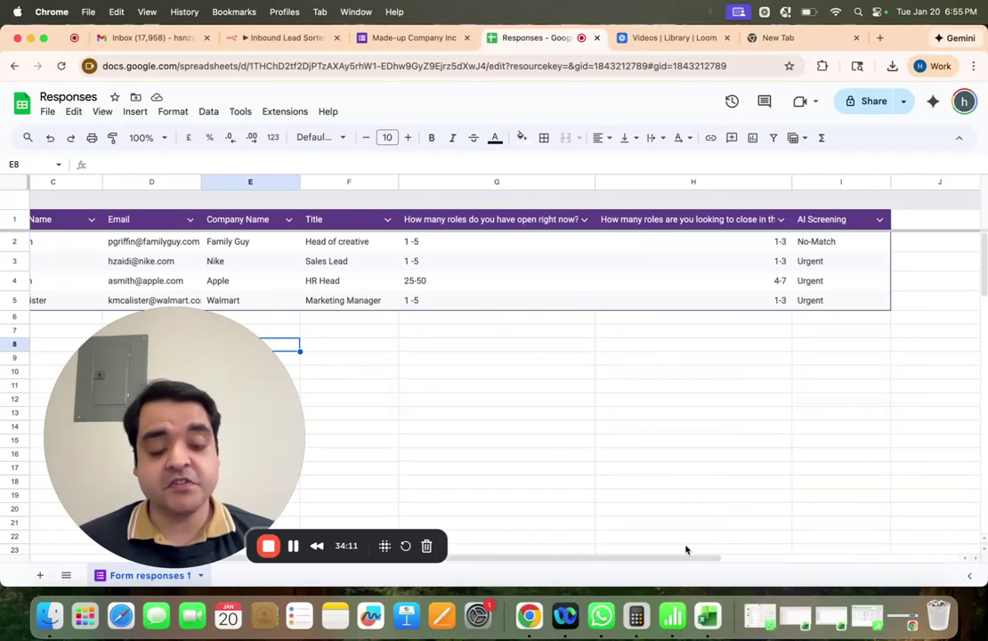
{"action": "left_click_drag", "start_coordinate": [687, 559], "coordinate": [538, 557]}
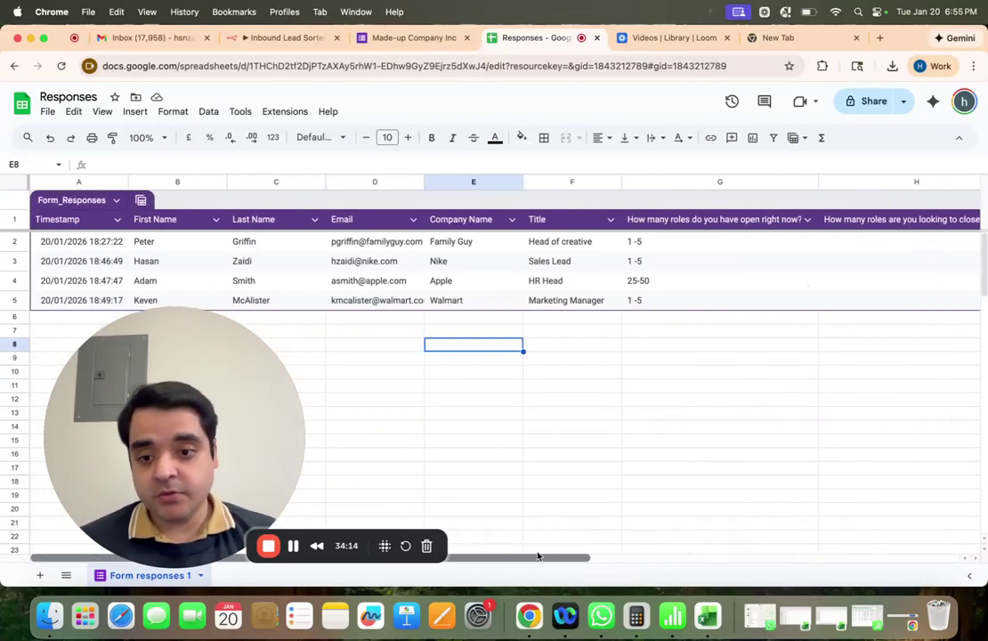
{"action": "left_click", "coordinate": [388, 240]}
{"action": "key", "text": "shift+Right"}
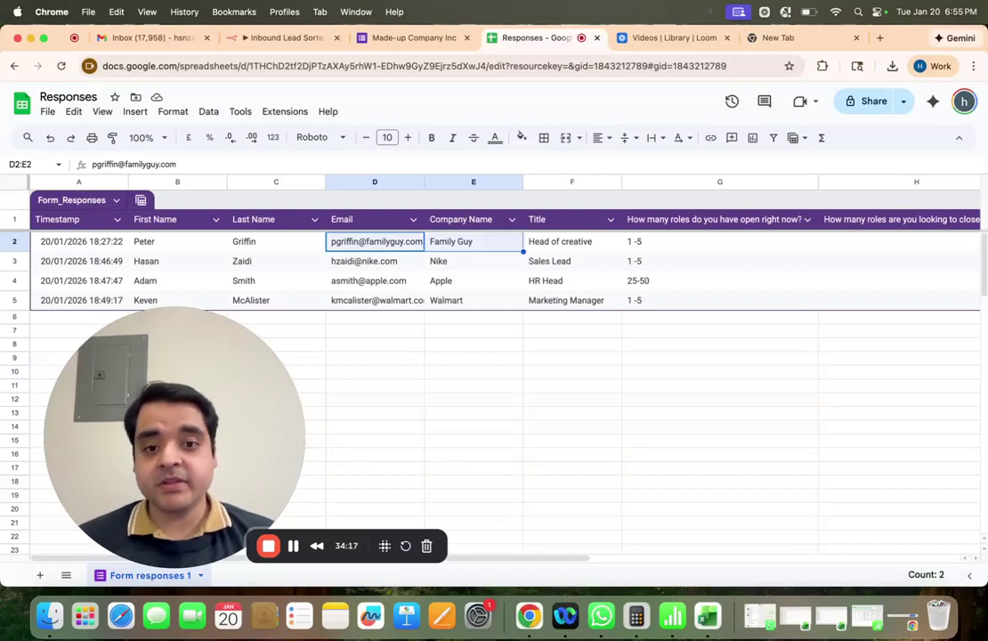